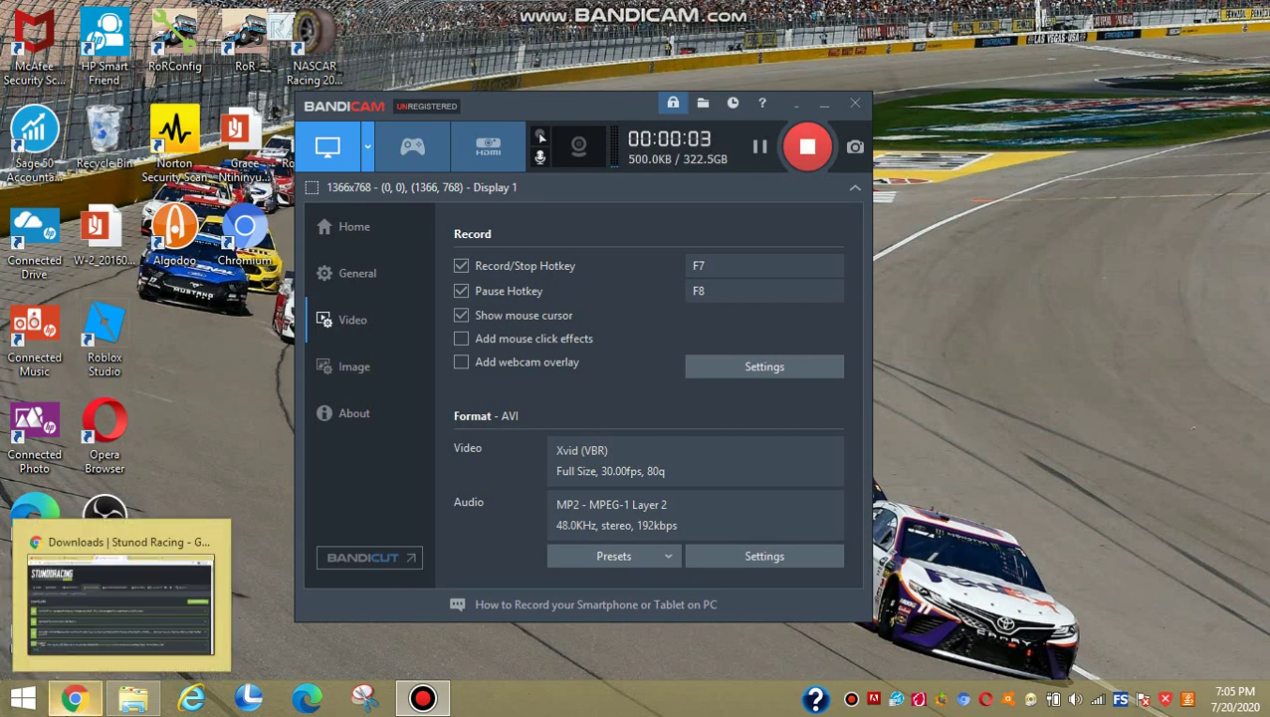
Restore the Stunod Racing Downloads page from the Chrome taskbar icon
click(110, 608)
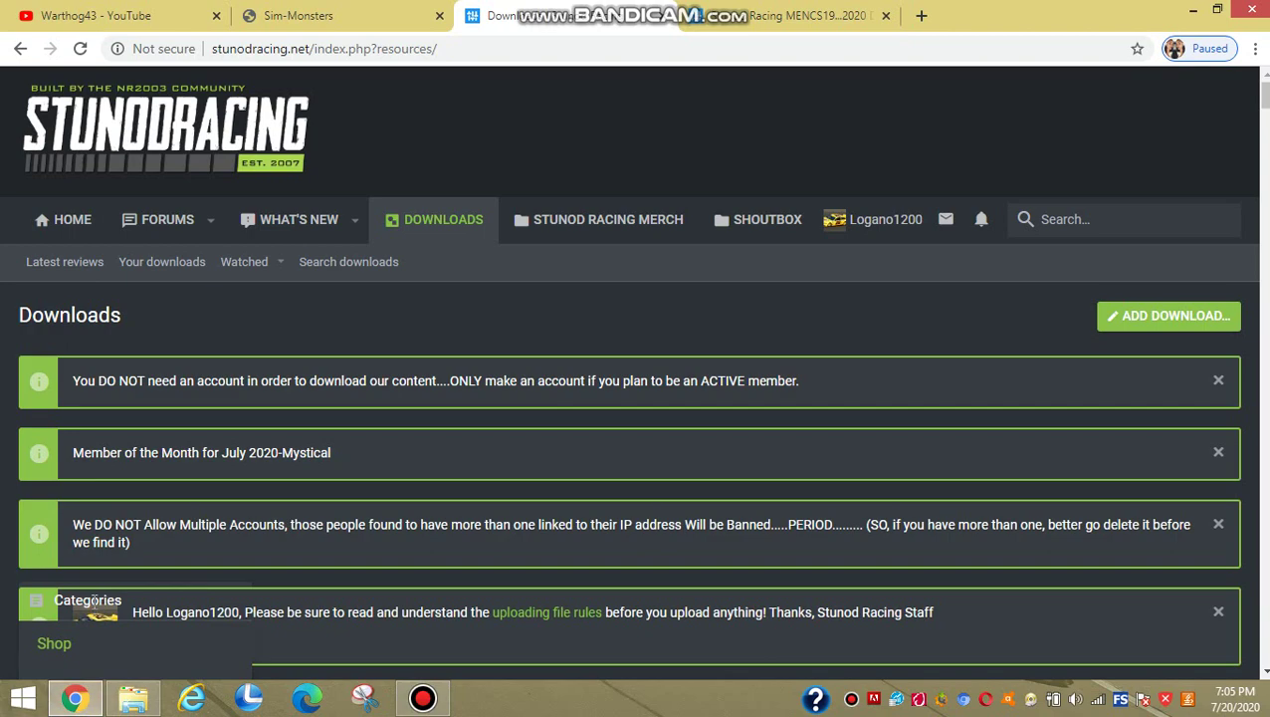
click(1192, 10)
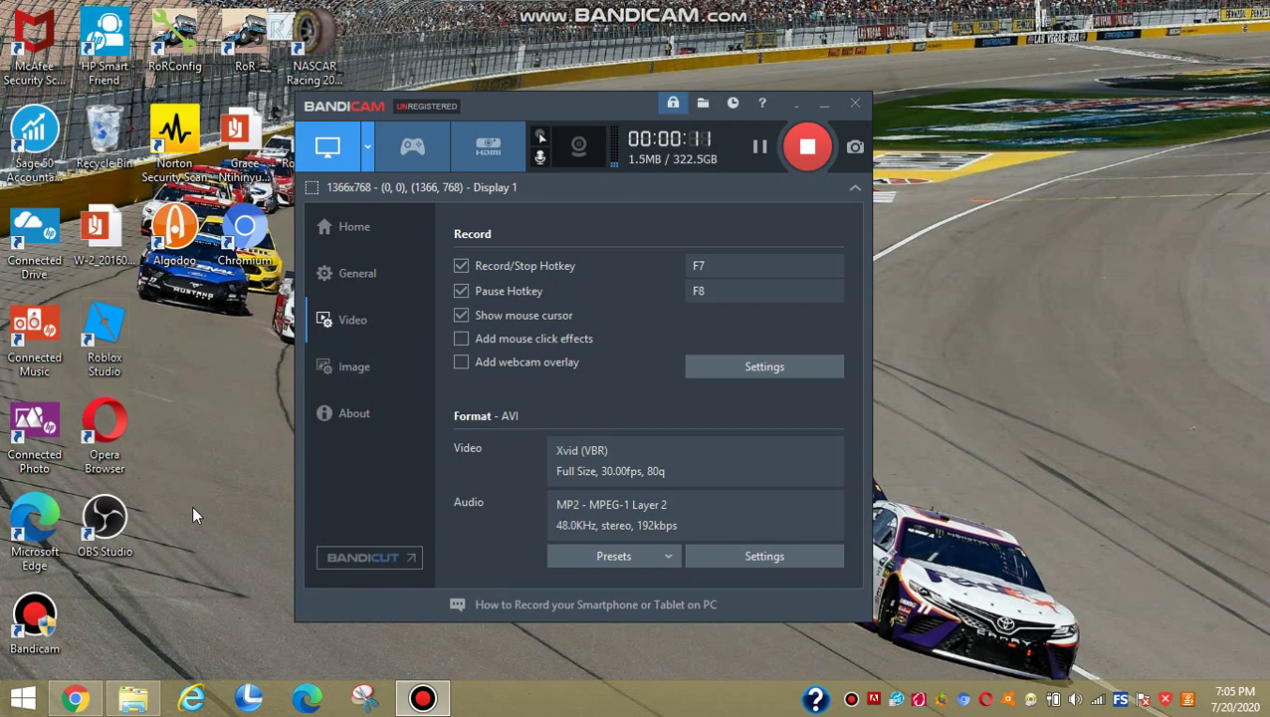
mouse_move(74, 698)
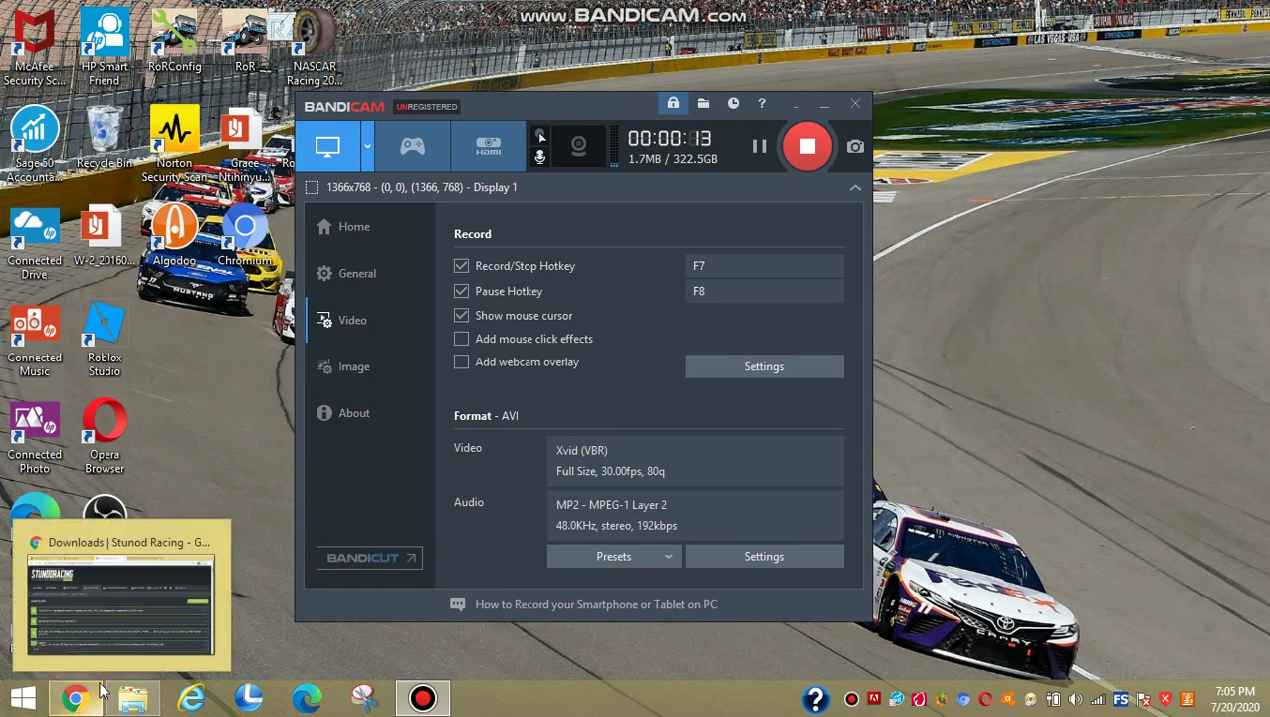
click(168, 598)
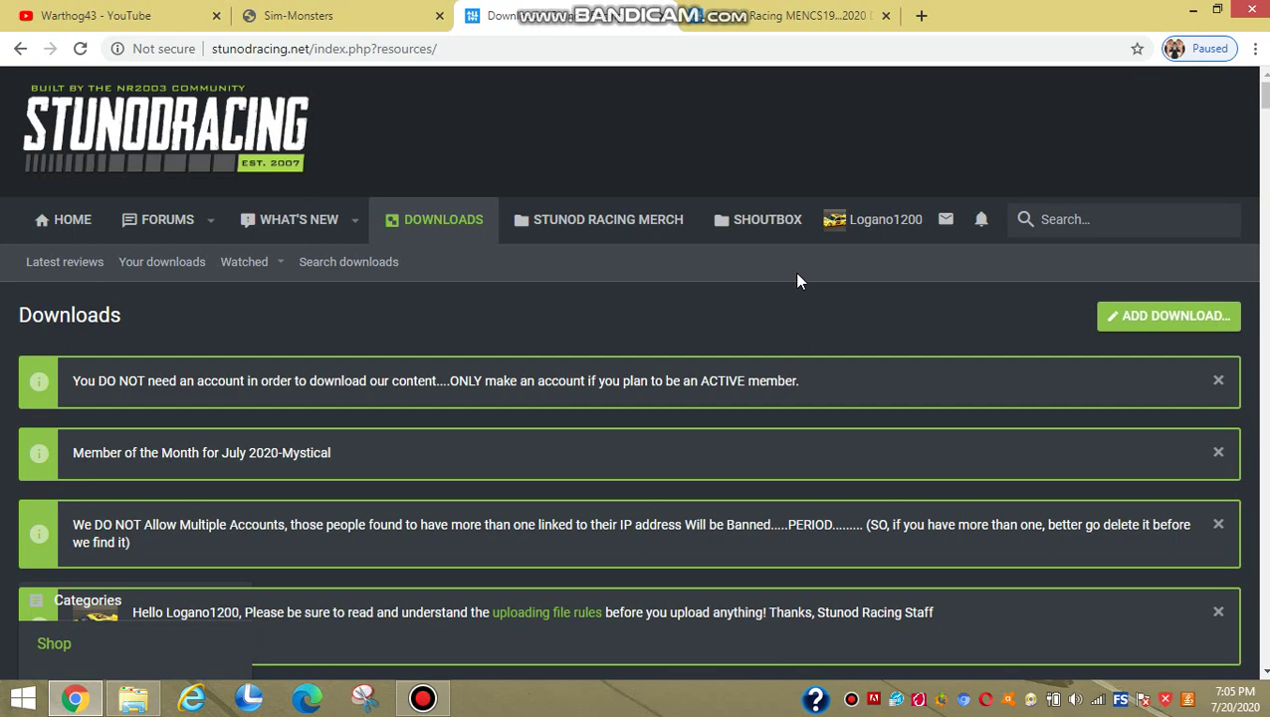
Scroll through the Downloads page's notices and featured downloads
scroll(797, 280, down, 5)
scroll(653, 449, up, 1)
scroll(597, 378, up, 4)
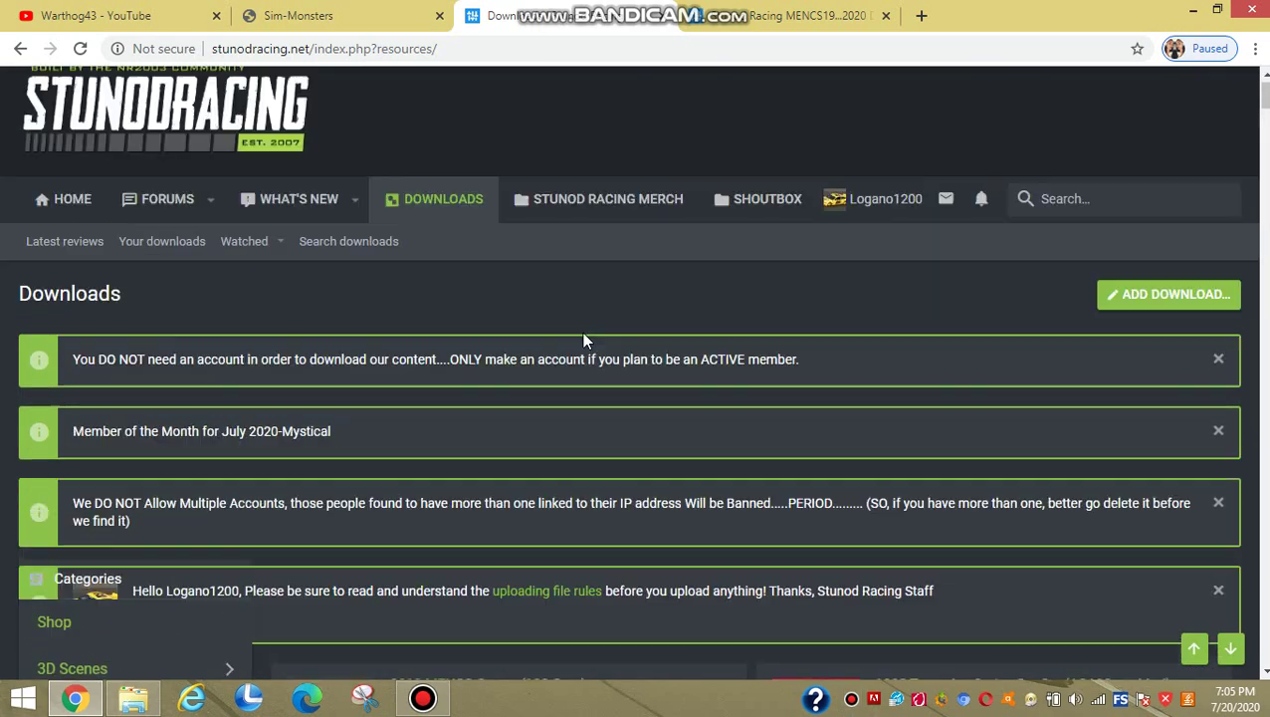
scroll(592, 314, up, 1)
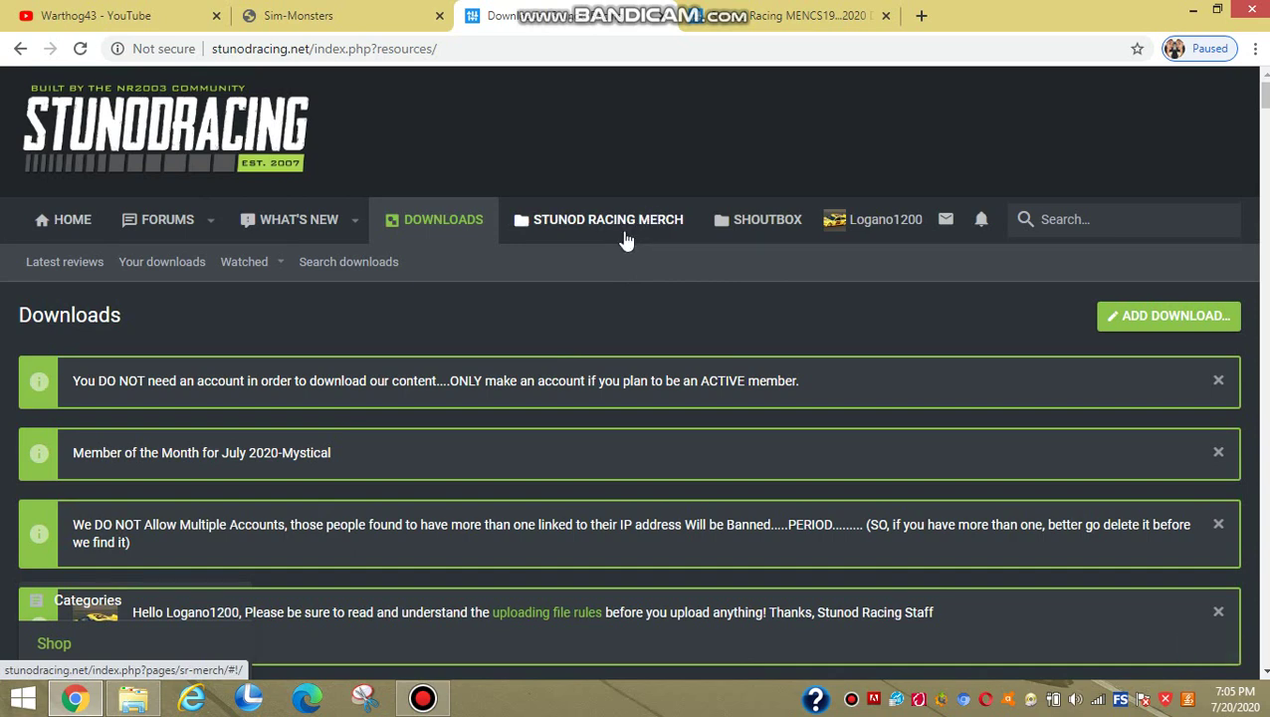
scroll(625, 243, down, 1)
scroll(625, 243, down, 1)
scroll(468, 229, down, 1)
scroll(378, 150, up, 3)
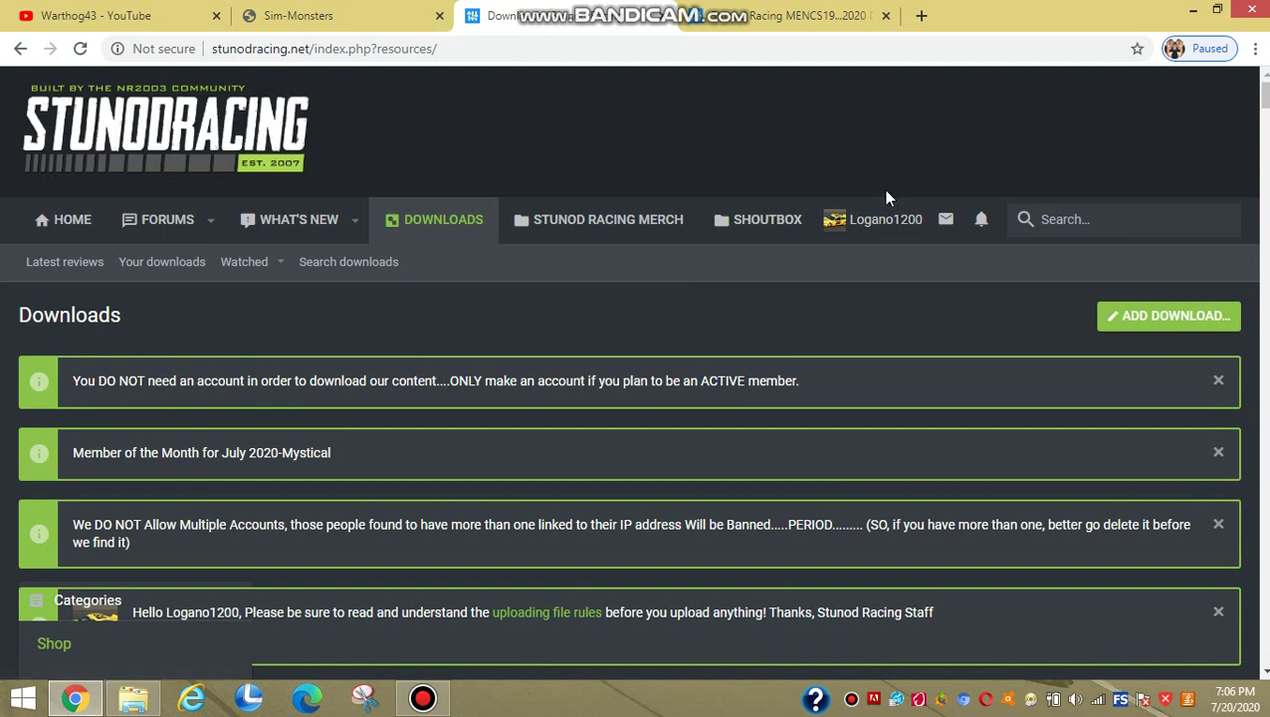
scroll(443, 348, down, 3)
scroll(439, 342, down, 3)
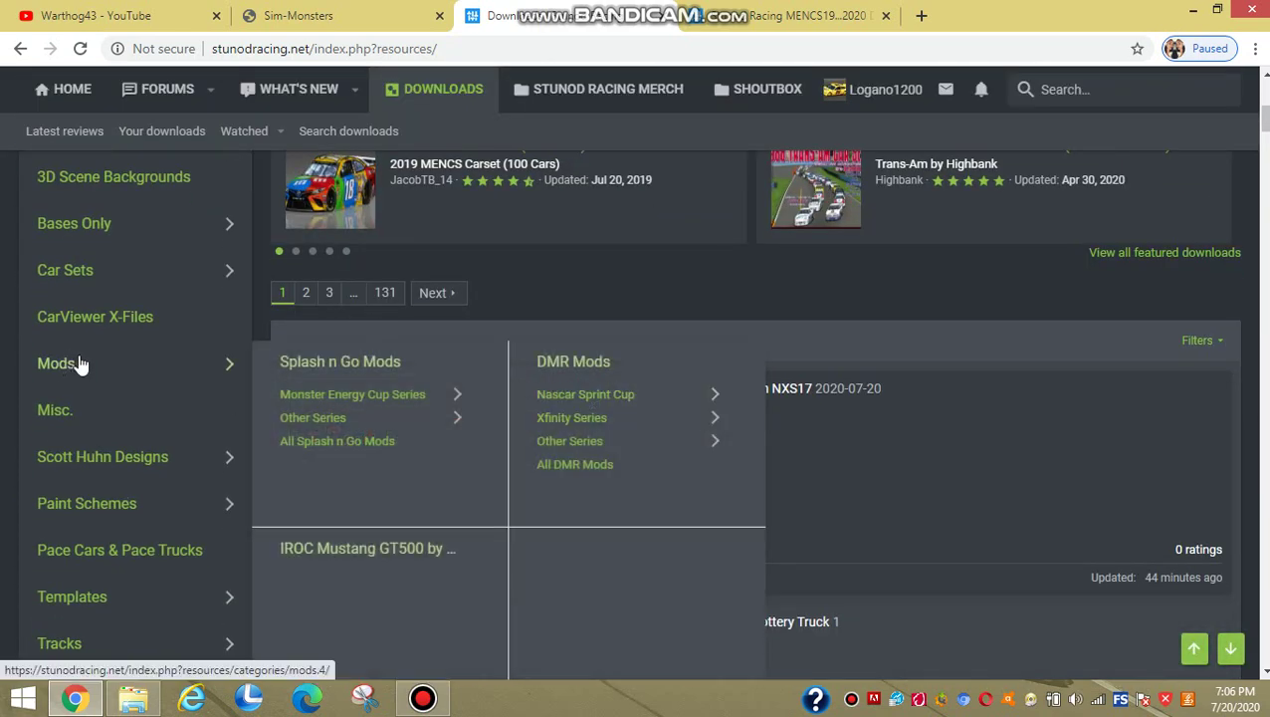
Go to Splash n Go Monster Energy Cup mods, open SNG MENCS 19, and scroll its listing
click(439, 395)
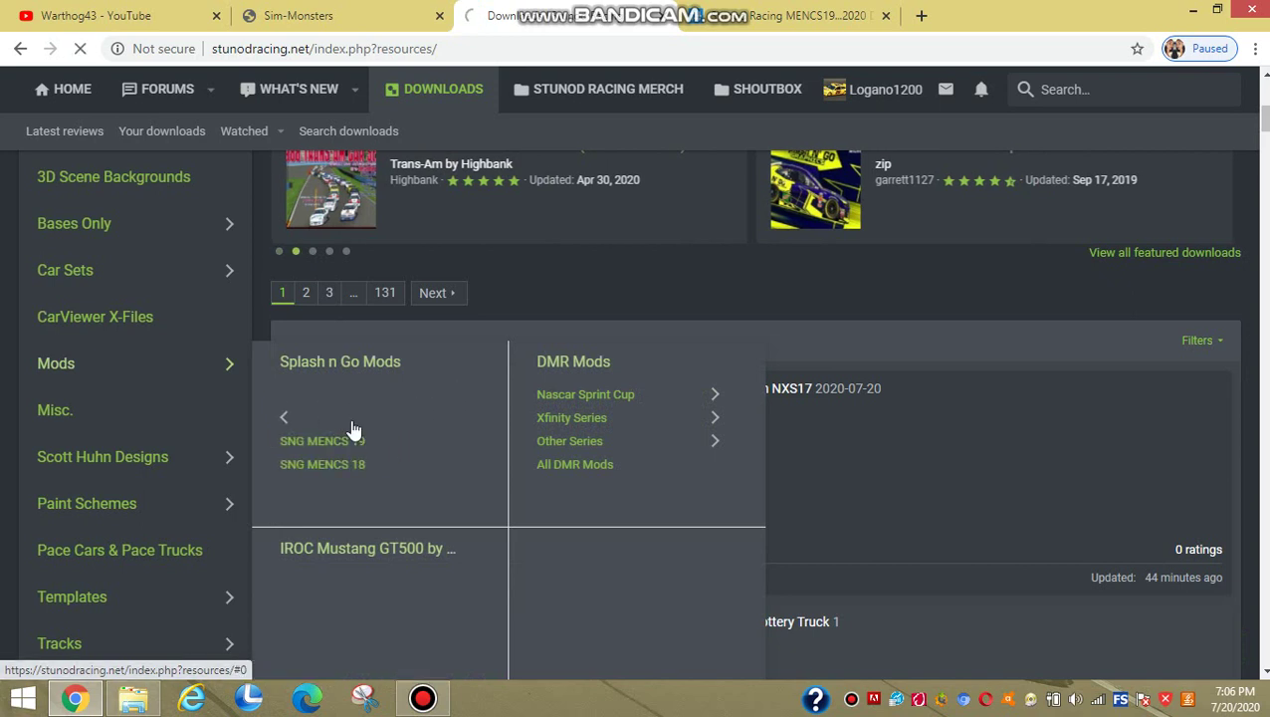
click(352, 429)
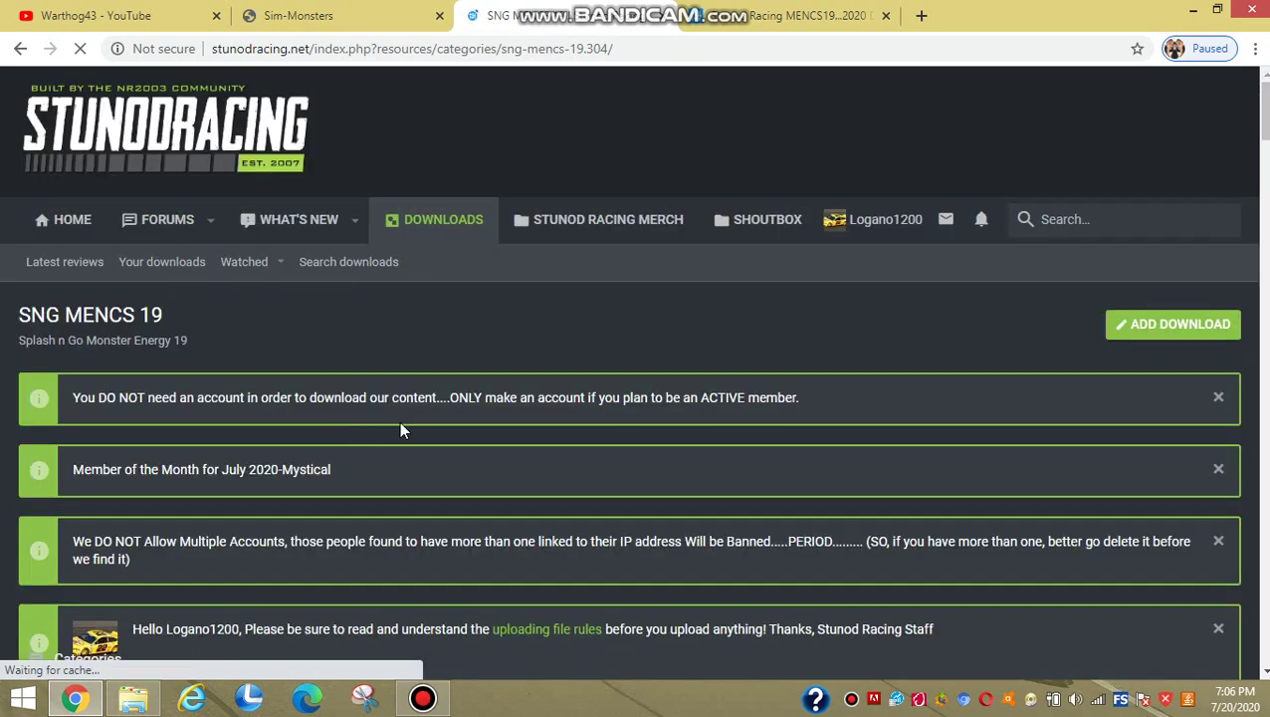
scroll(468, 386, down, 3)
scroll(625, 392, down, 2)
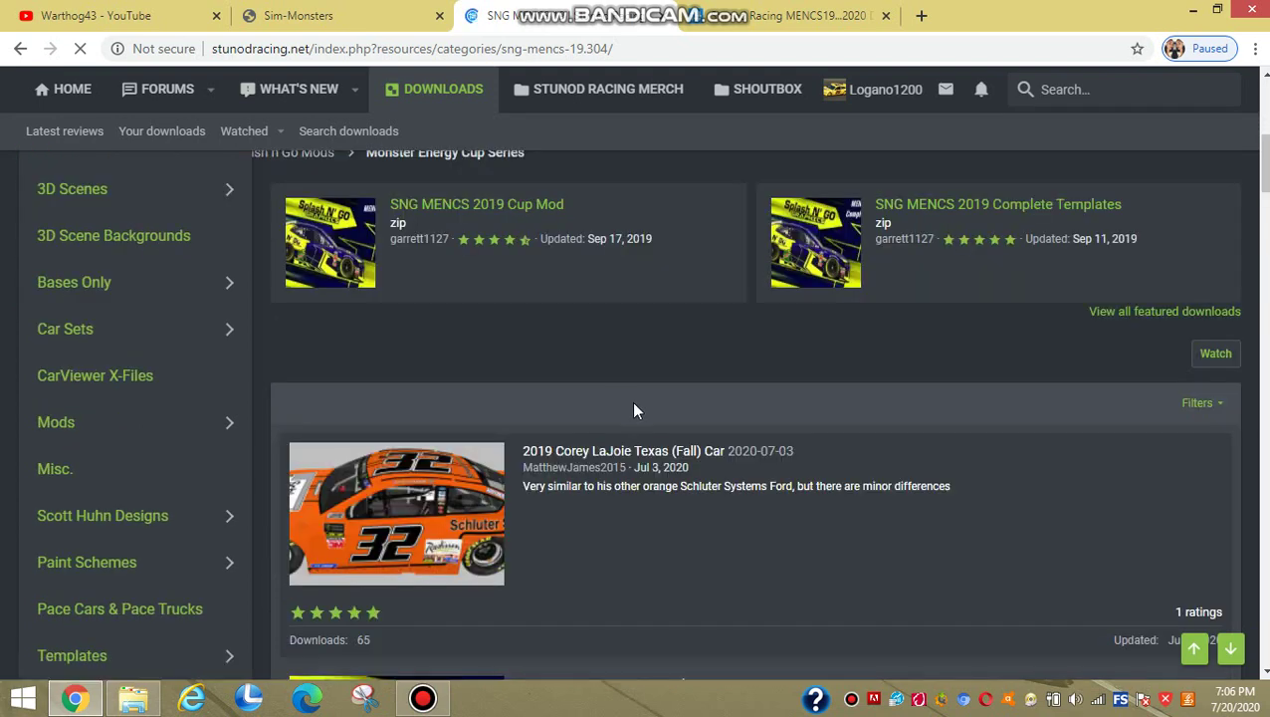
scroll(622, 393, down, 2)
scroll(537, 328, down, 2)
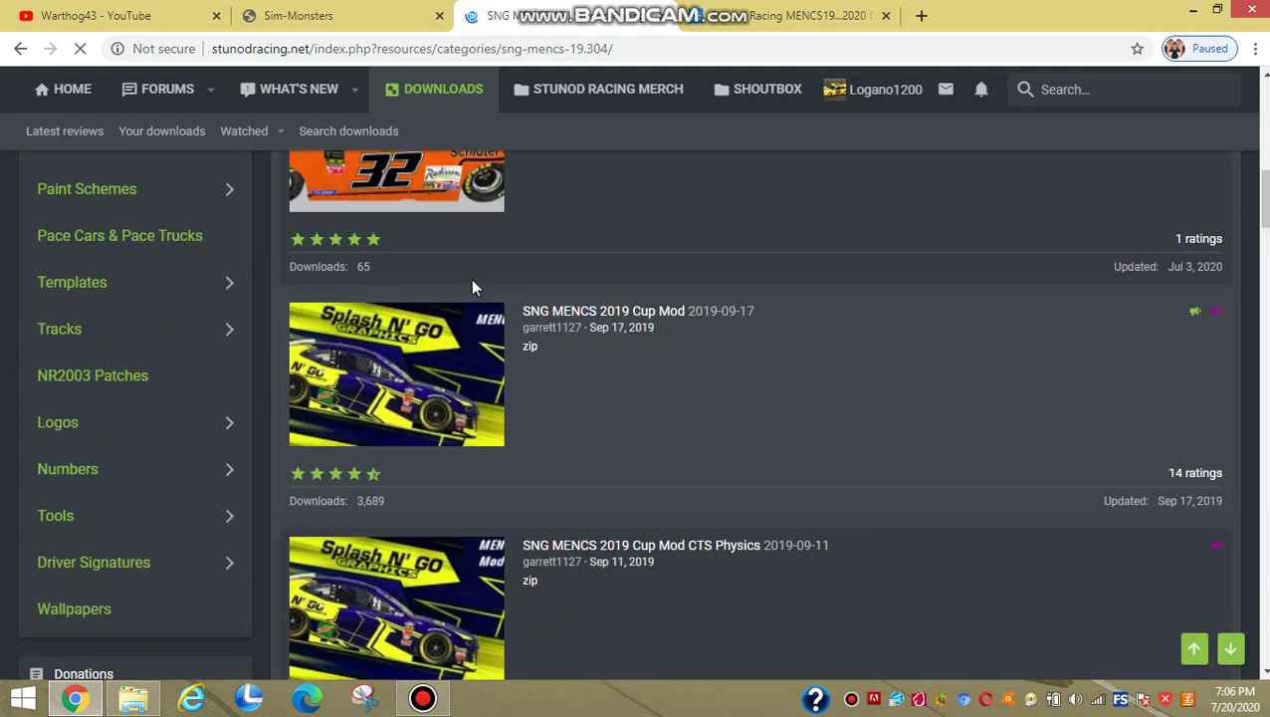
Open the SNG MENCS 2019 Cup Mod page and reveal its MenCup2019, Cars-A and Cars-B zips
click(418, 356)
scroll(428, 353, up, 4)
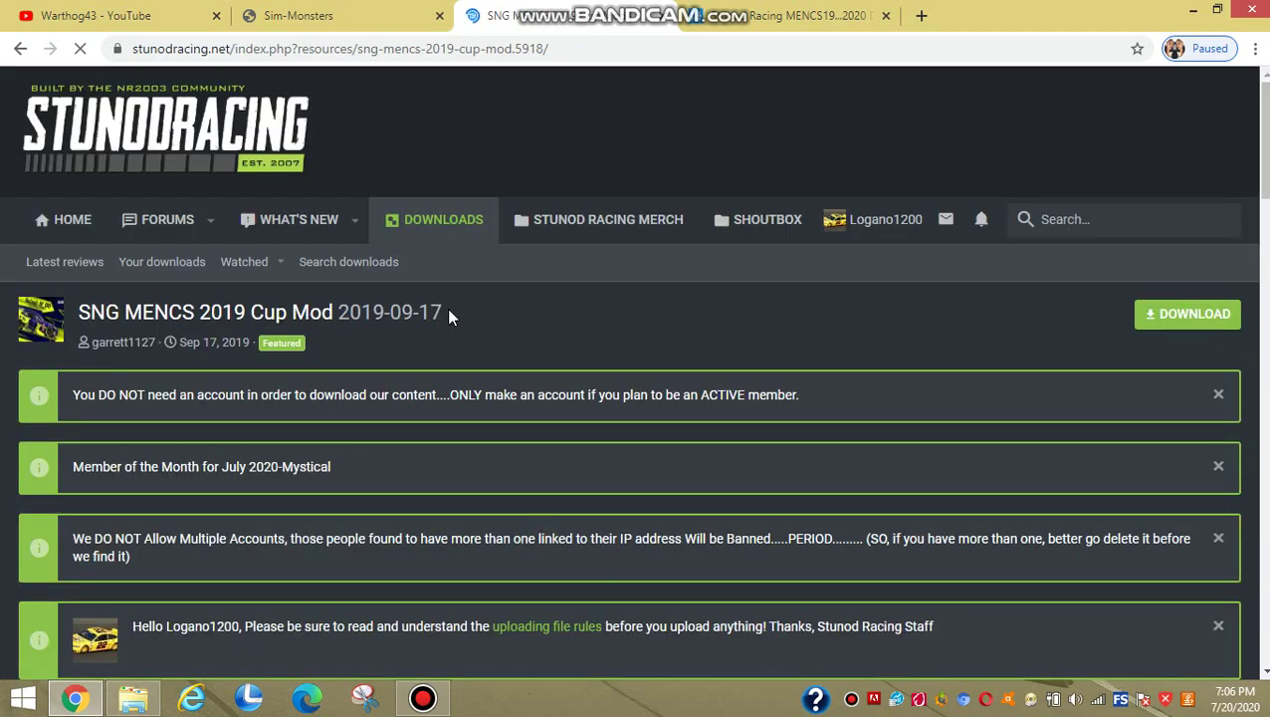
scroll(447, 308, down, 1)
scroll(450, 310, down, 3)
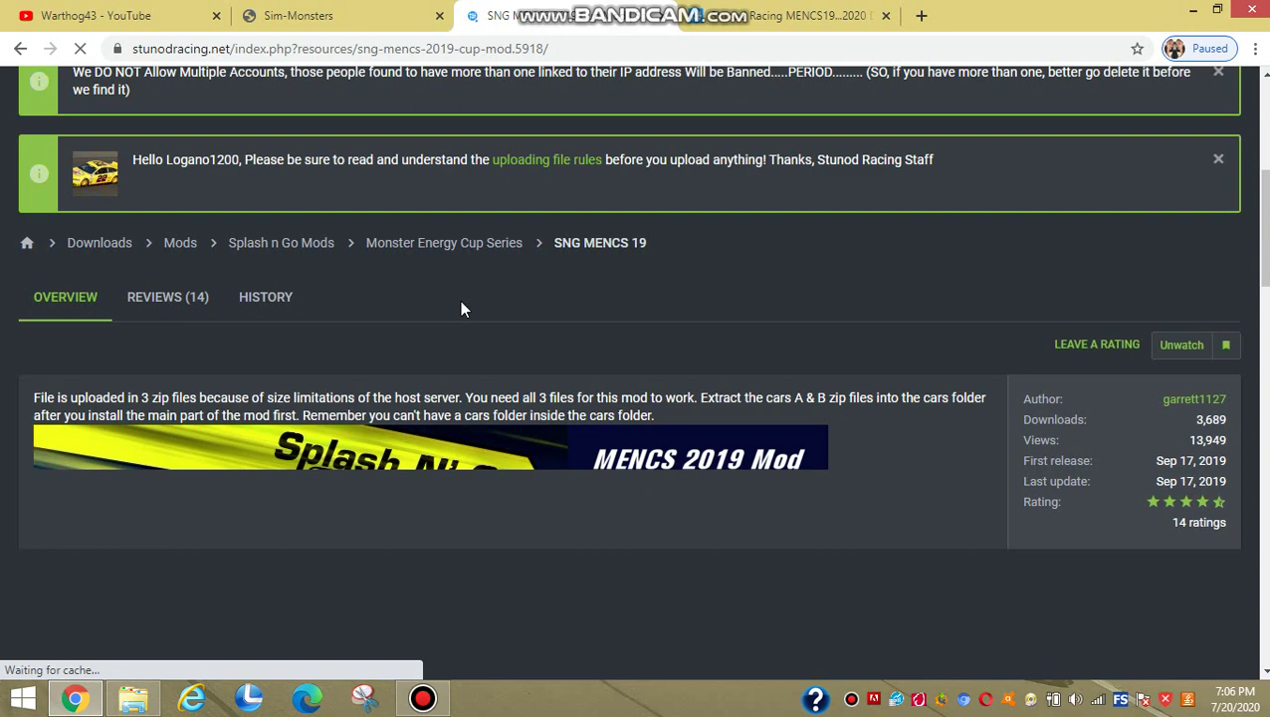
scroll(490, 293, up, 4)
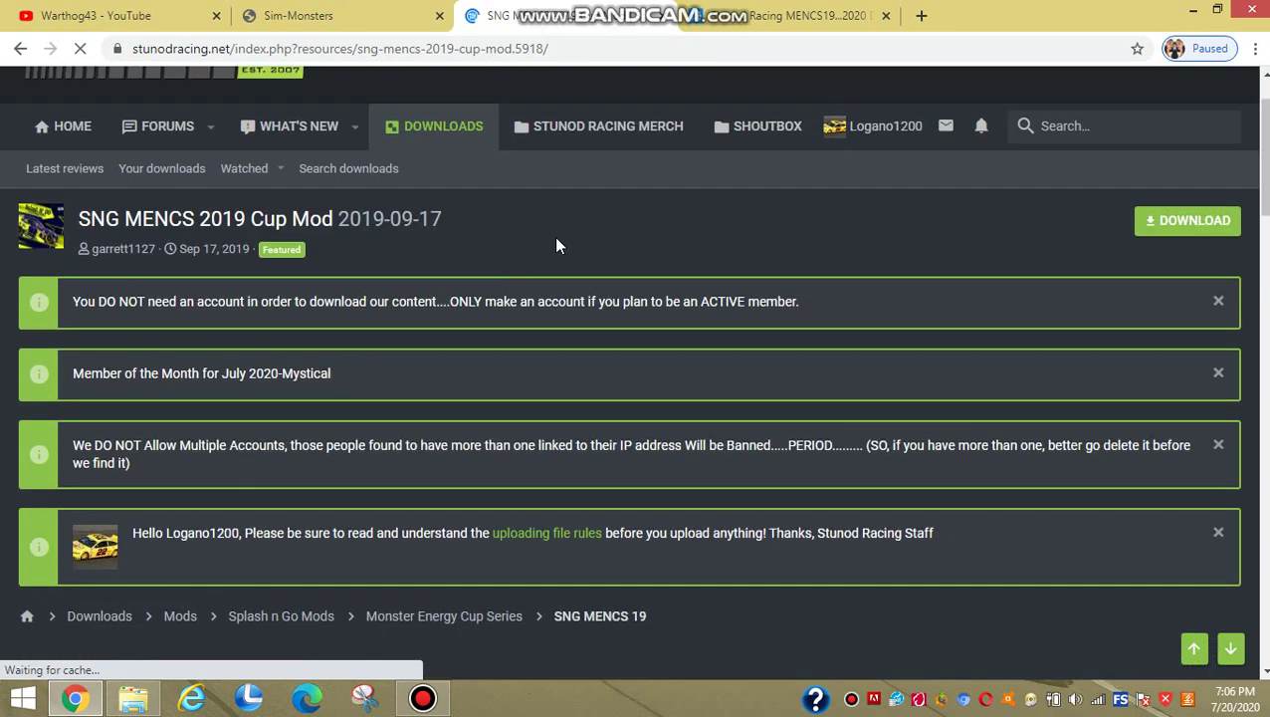
scroll(554, 236, up, 1)
click(1170, 316)
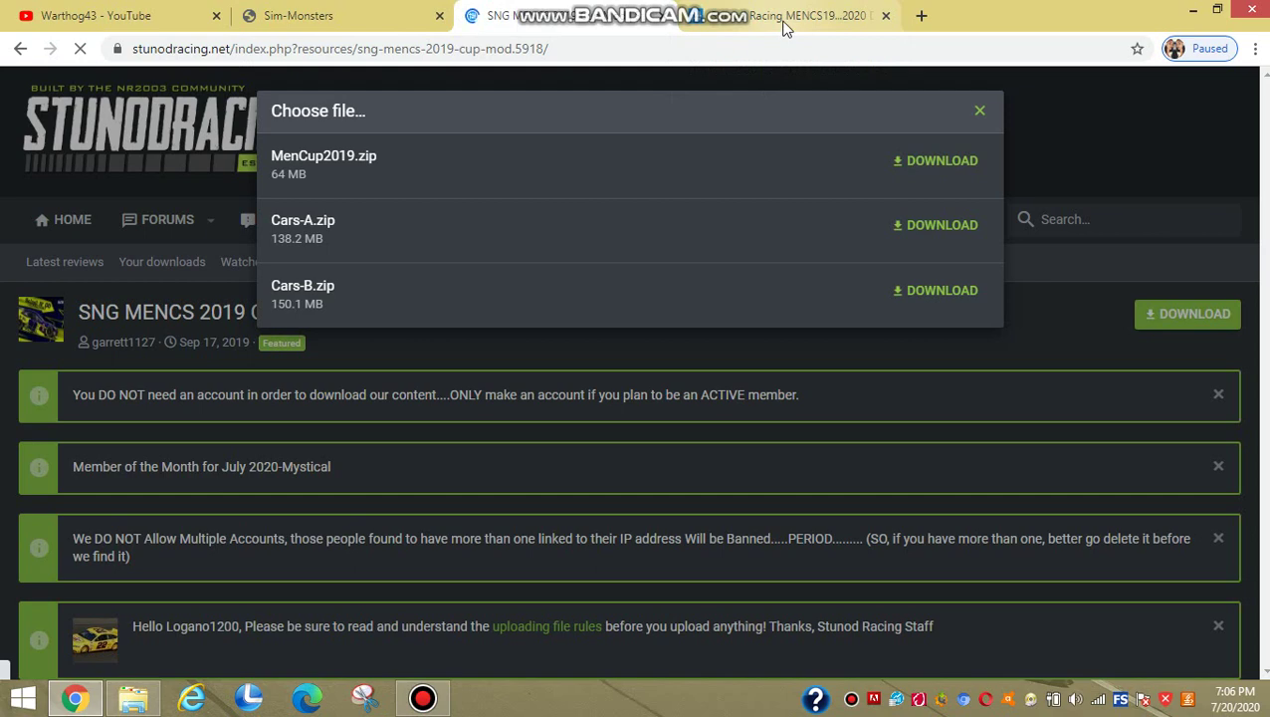
Switch to the 2020 Daytona 500 Car Set page and scroll through it
click(785, 28)
scroll(702, 151, down, 4)
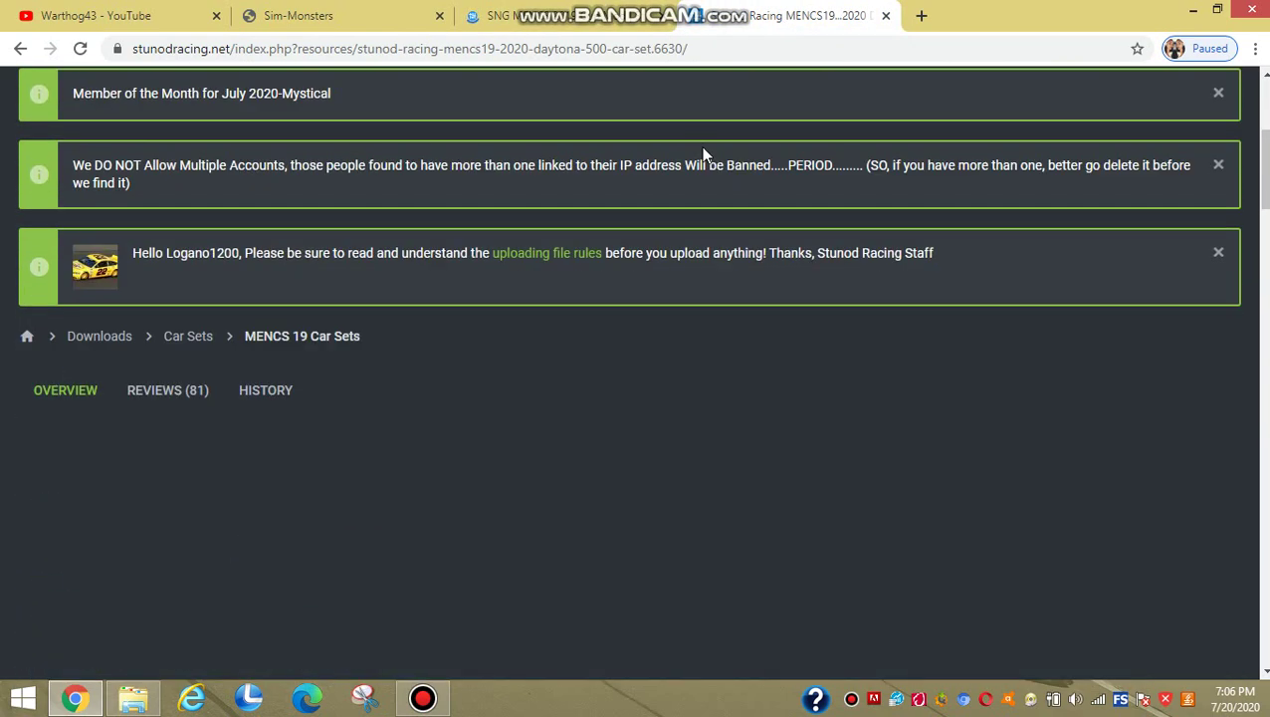
scroll(207, 271, up, 5)
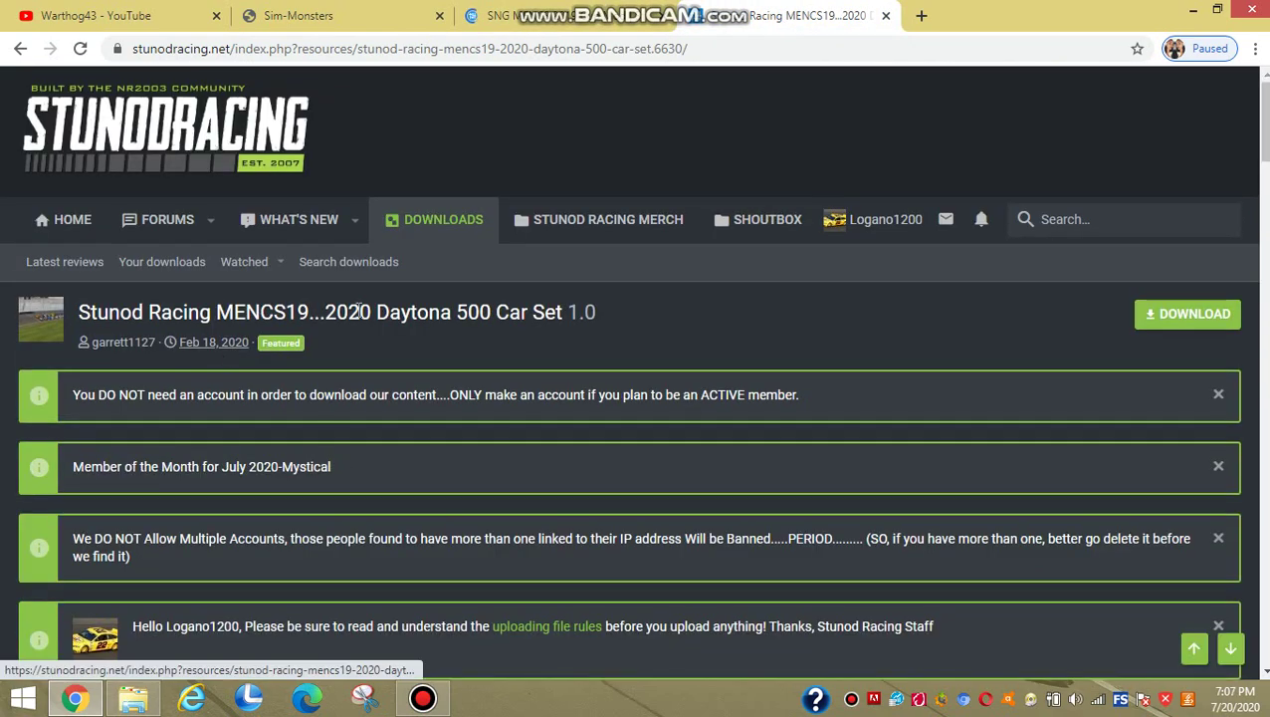
scroll(426, 305, down, 4)
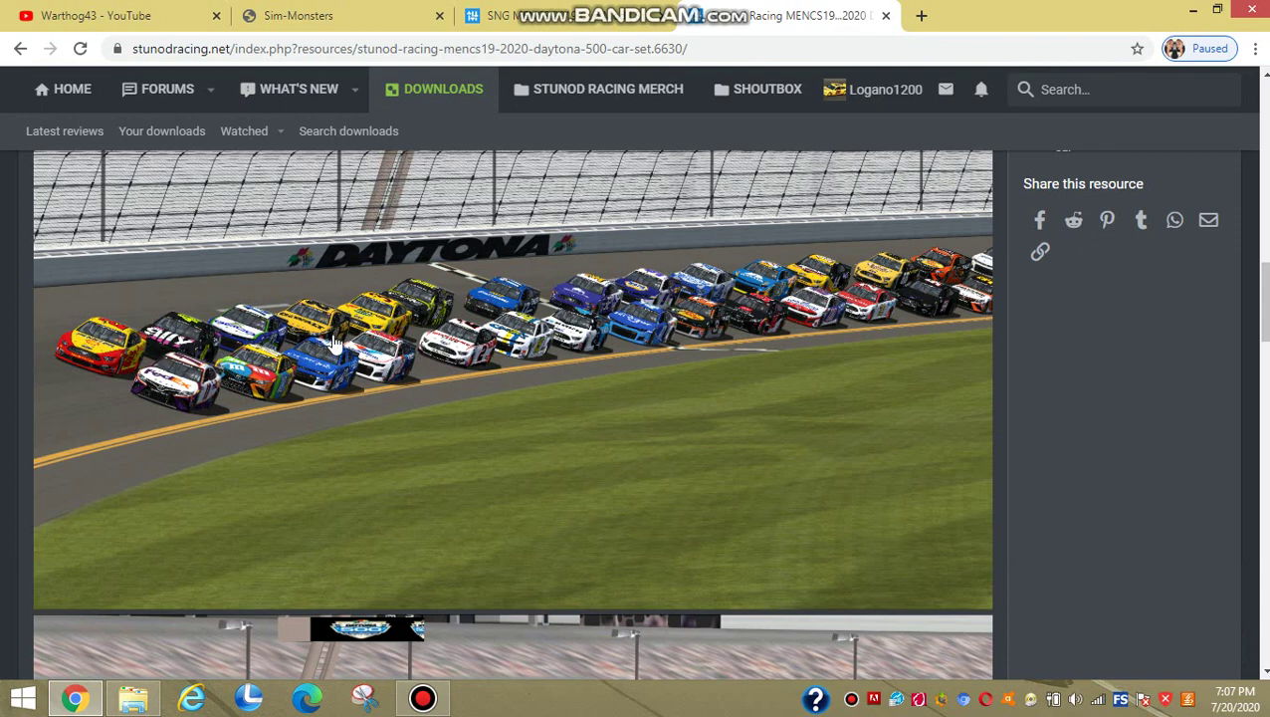
scroll(882, 329, up, 2)
scroll(989, 287, up, 4)
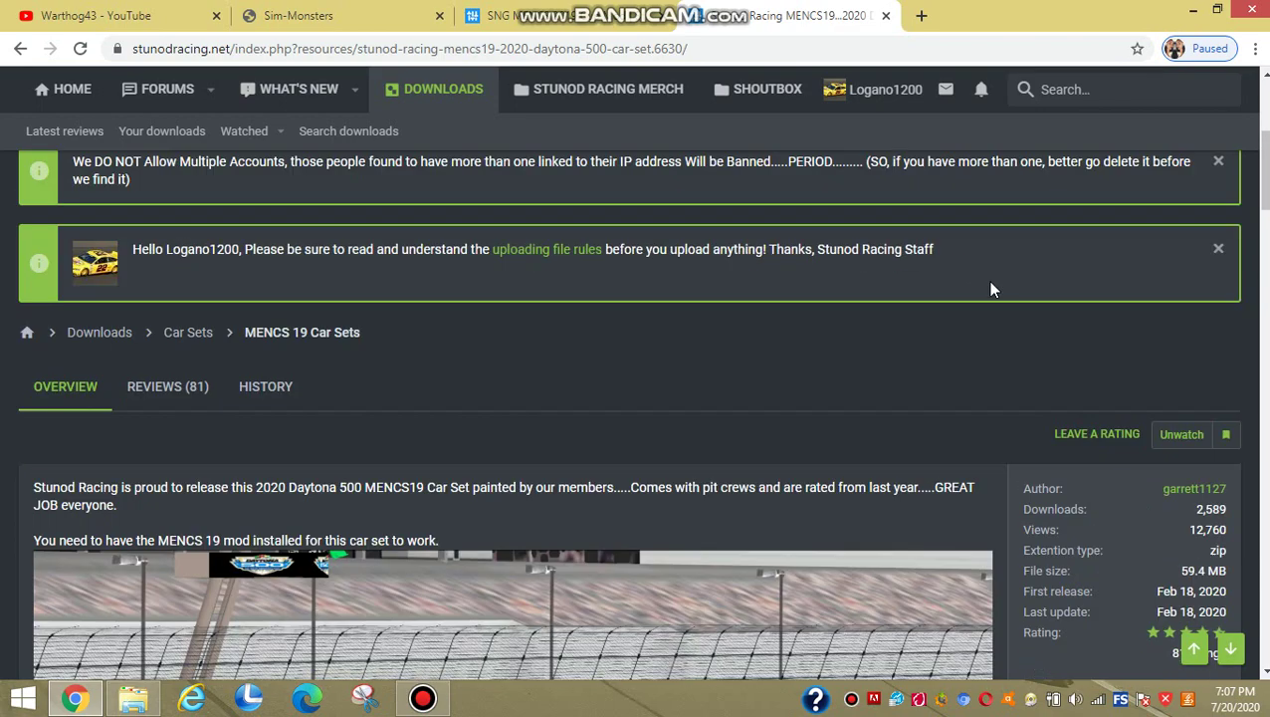
scroll(868, 199, up, 3)
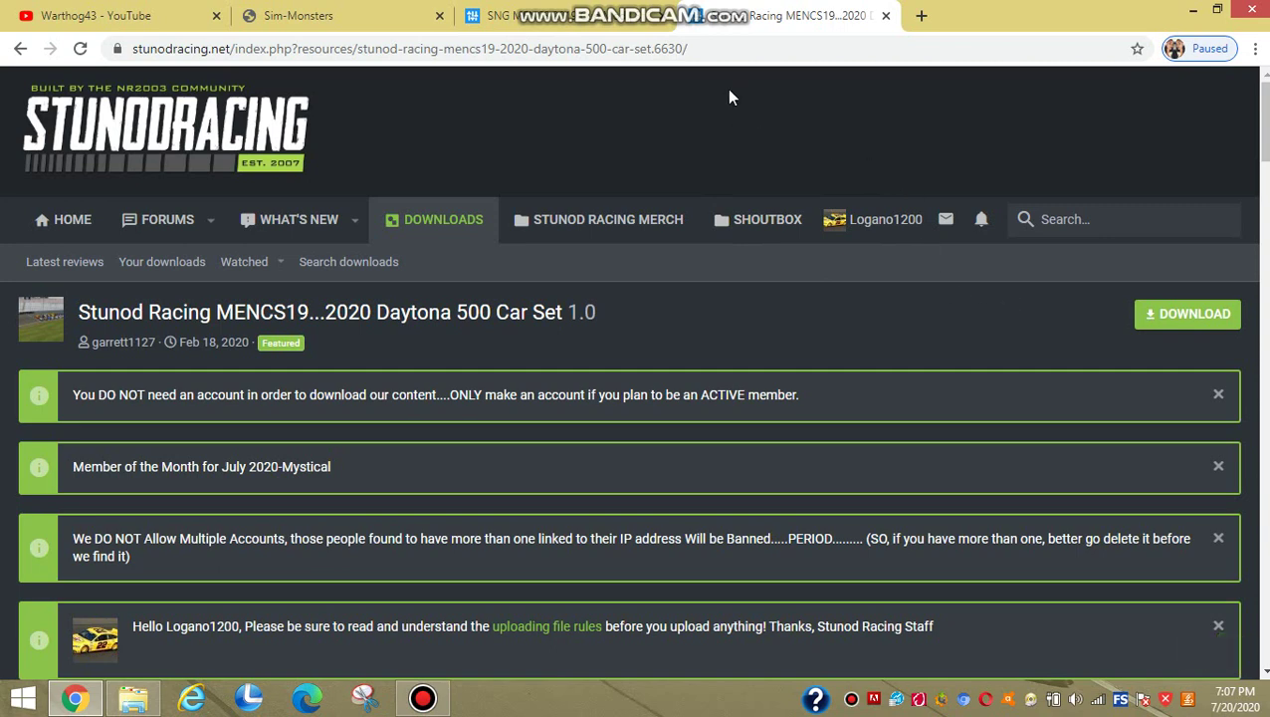
Check the Cup Mod file list, return to the Daytona page, then minimize the browser
click(642, 24)
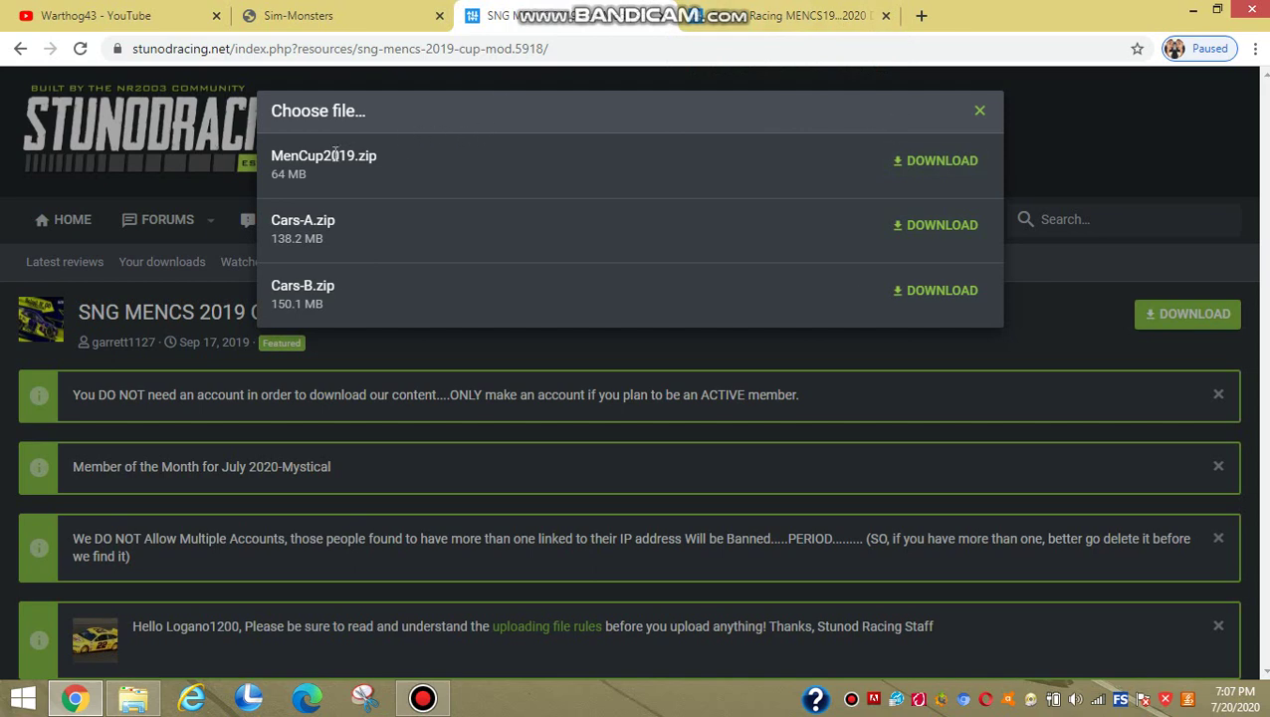
click(778, 14)
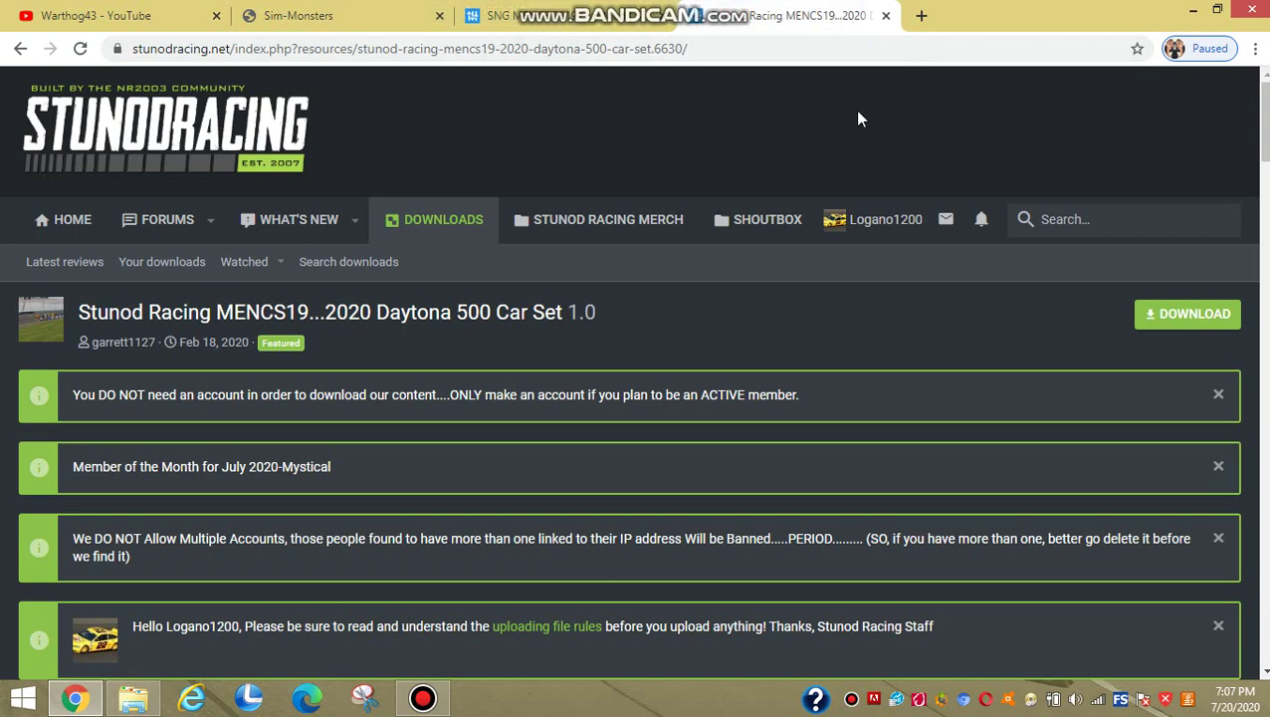
scroll(1107, 224, down, 4)
scroll(1160, 305, up, 4)
click(1194, 11)
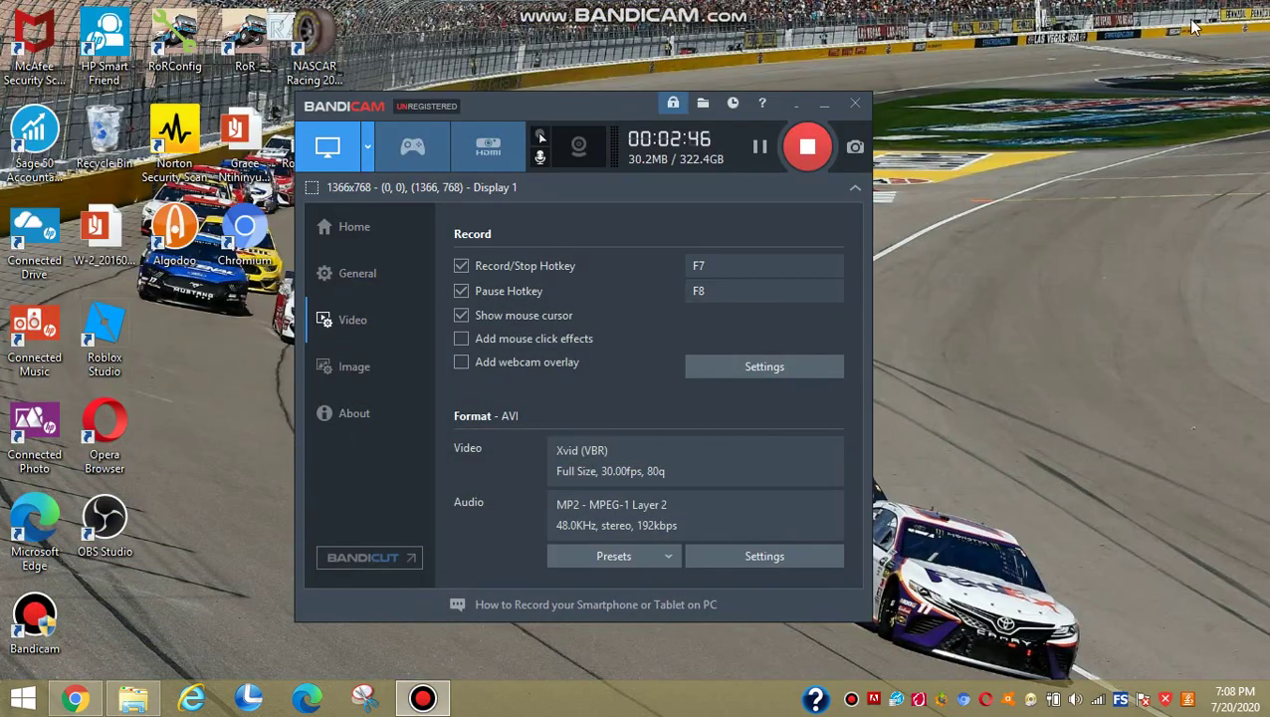
Open File Explorer on the Downloads folder holding the MenCup2019 and Daytona 500 archives
click(133, 699)
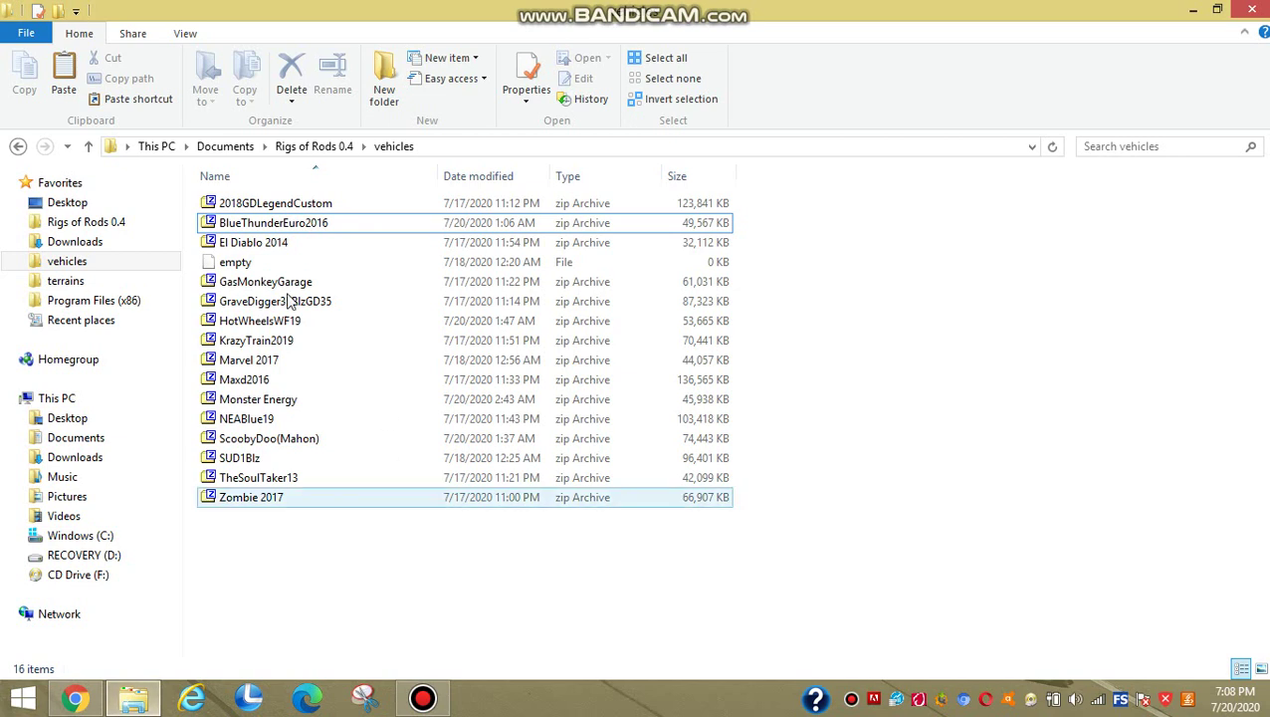
click(82, 245)
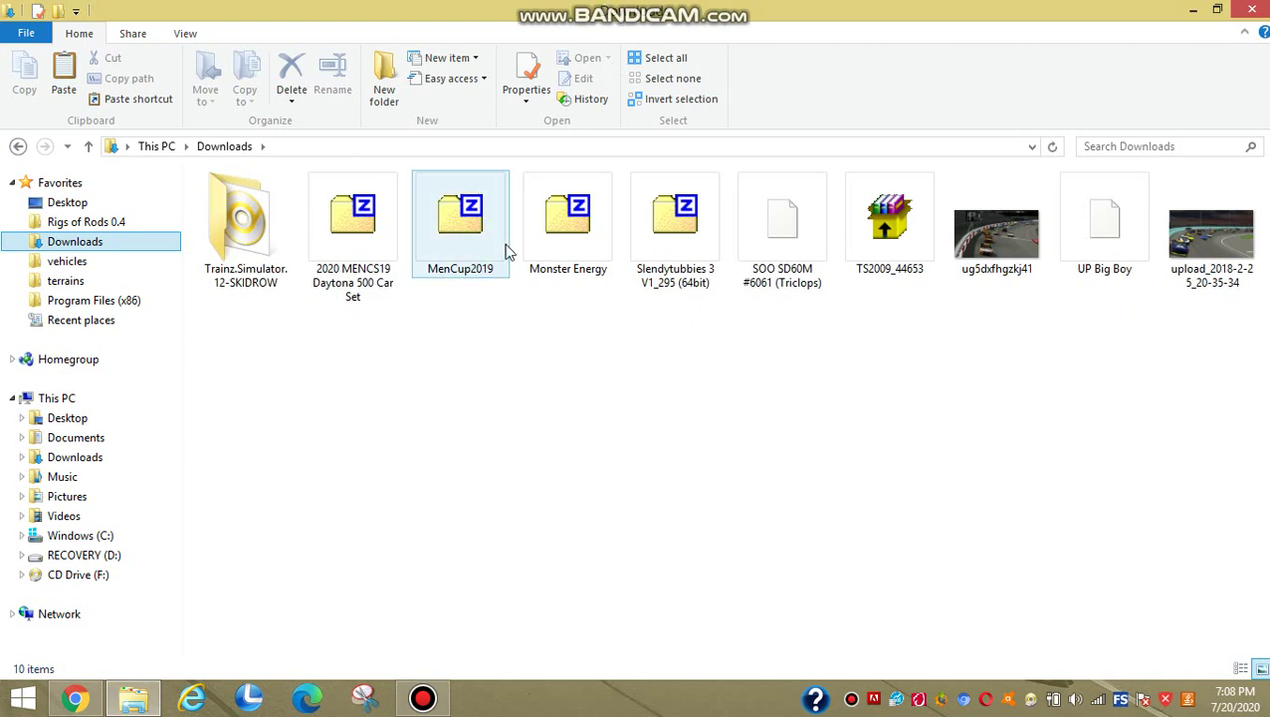
mouse_move(460, 221)
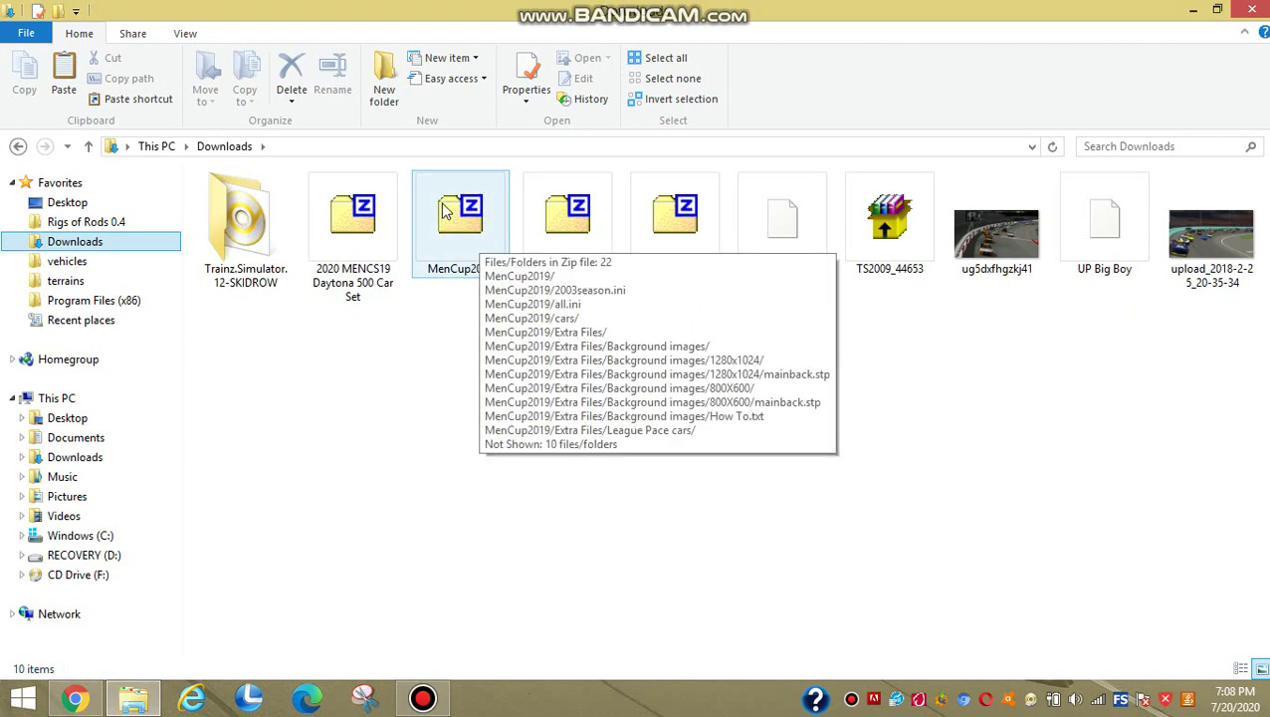
Open MenCup2019.zip in WinRAR from its right-click menu
click(473, 249)
right_click(473, 249)
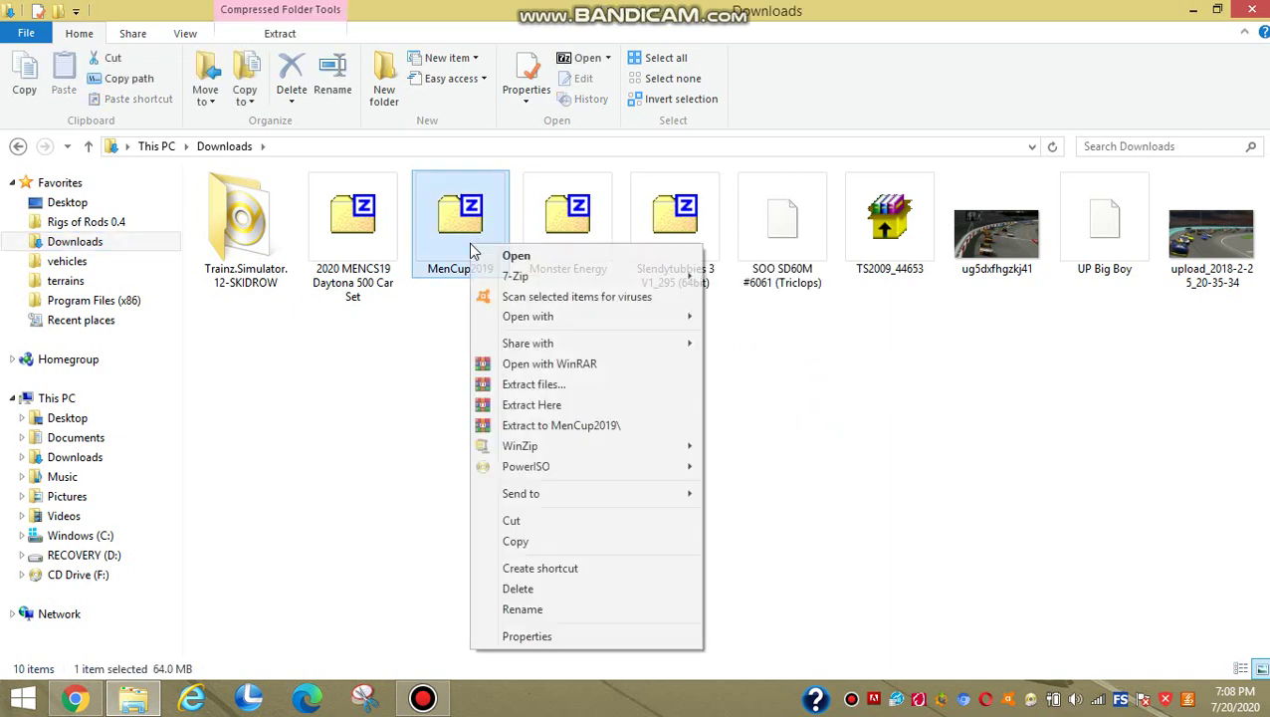
click(539, 373)
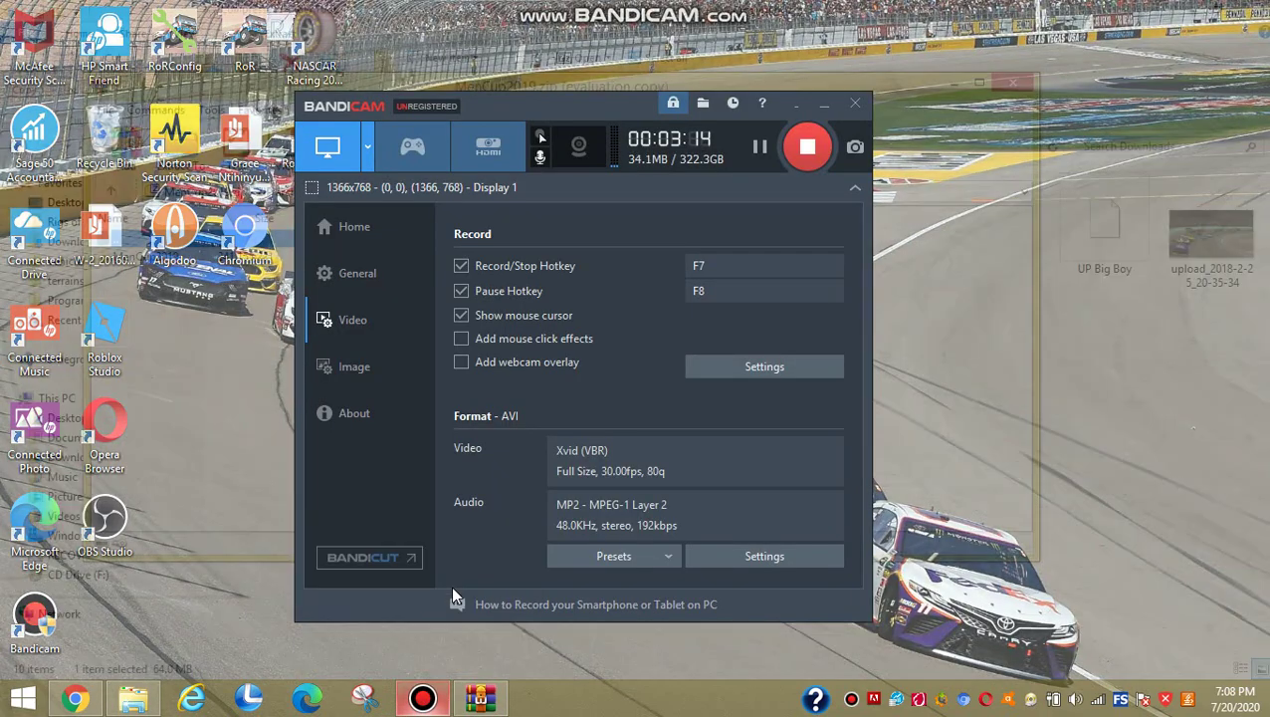
click(453, 595)
click(251, 132)
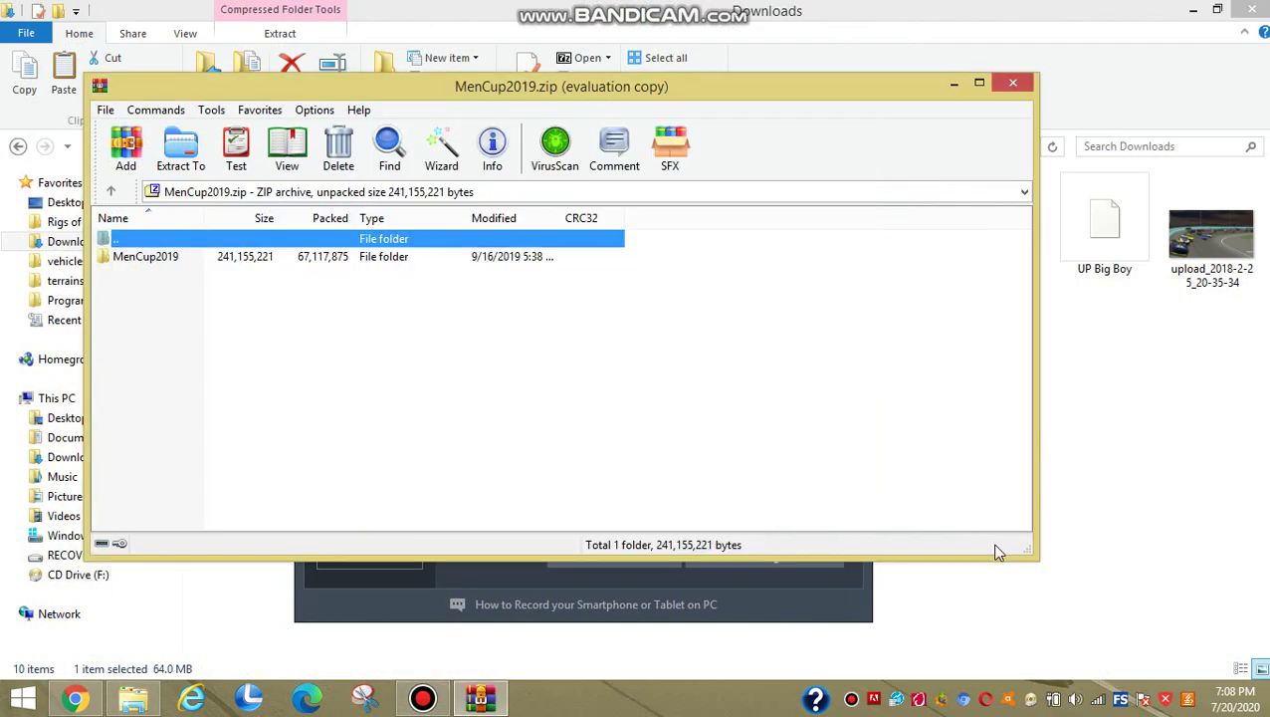
Extract it to C:\Papyrus\NASCAR Racing 2003 Season\series, then close the archive
click(180, 148)
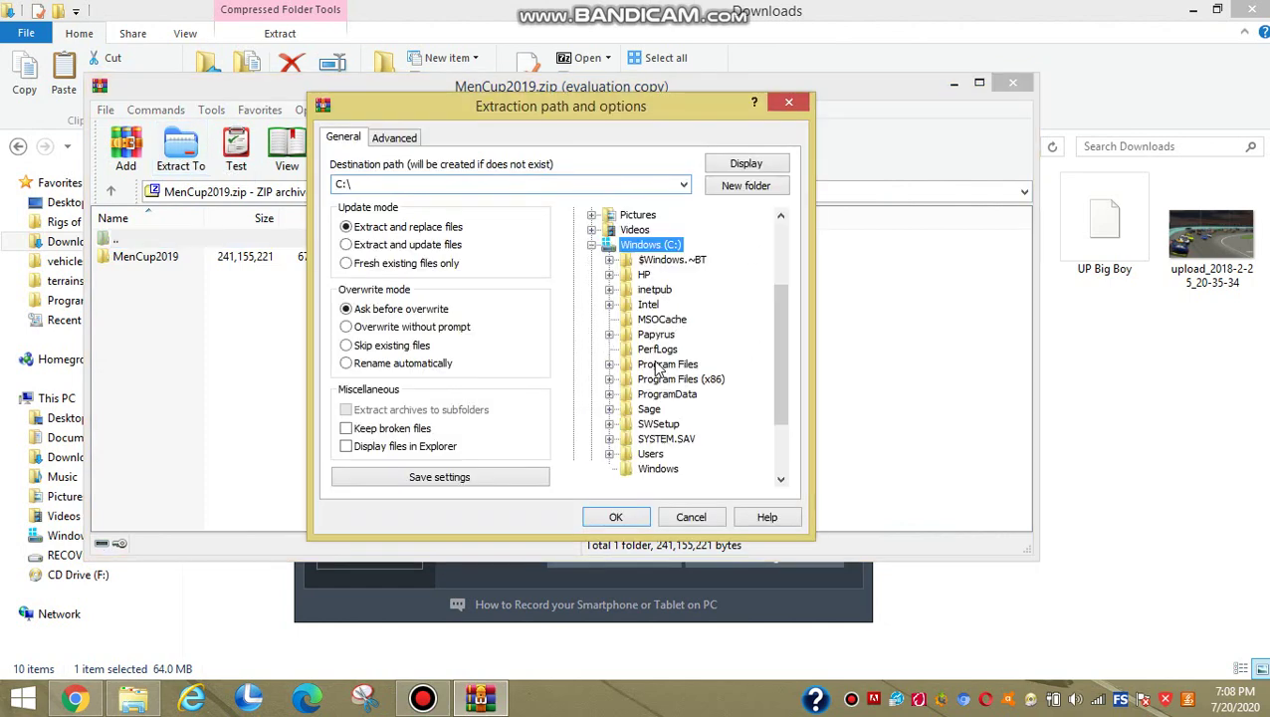
click(657, 334)
click(667, 348)
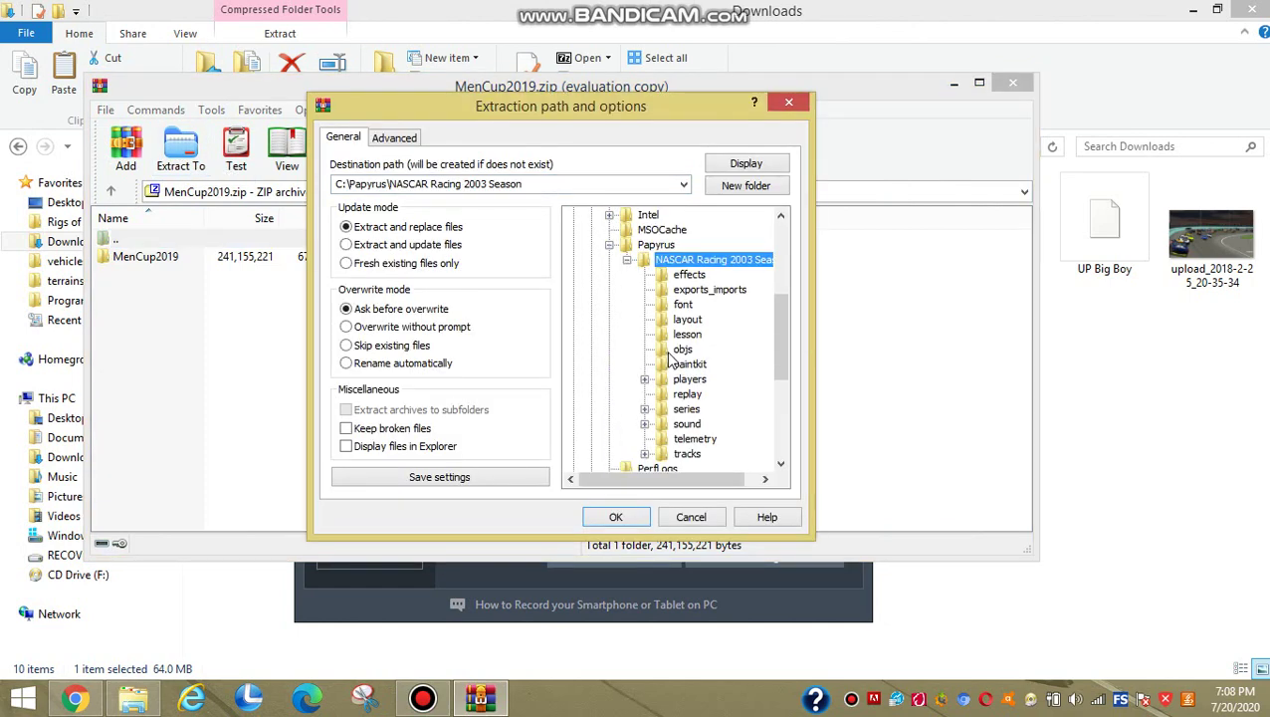
click(697, 411)
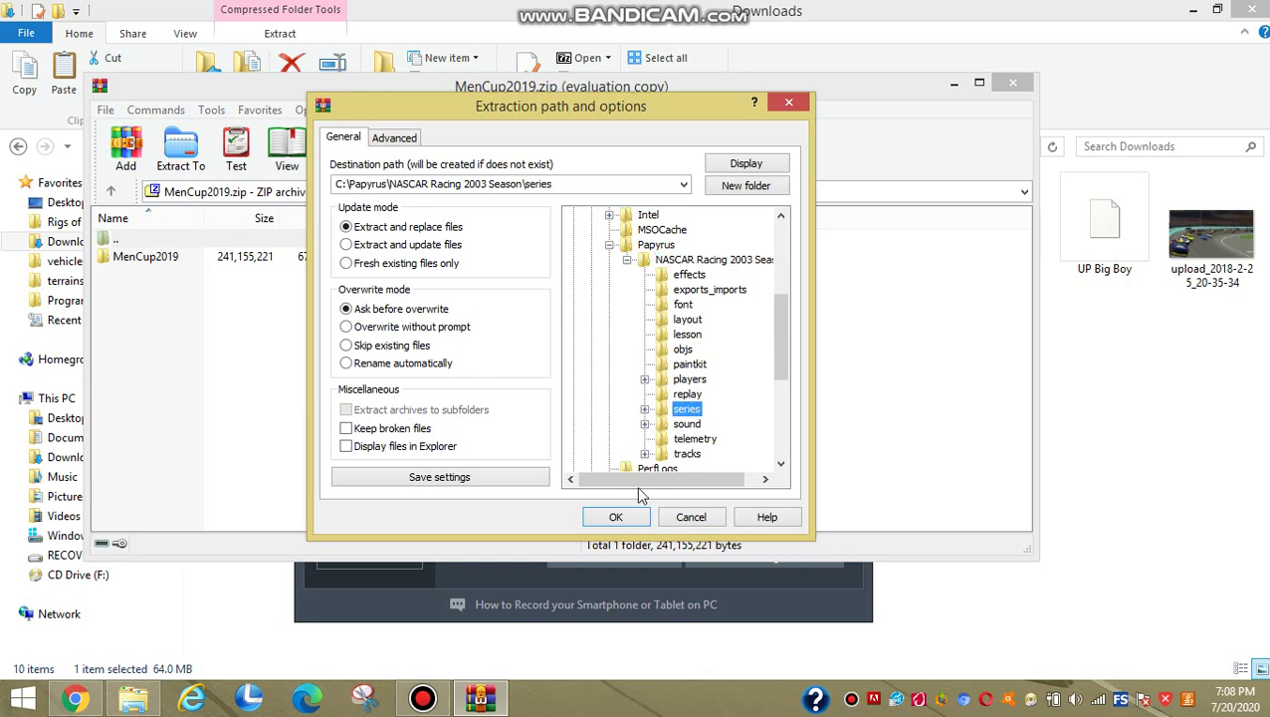
click(615, 517)
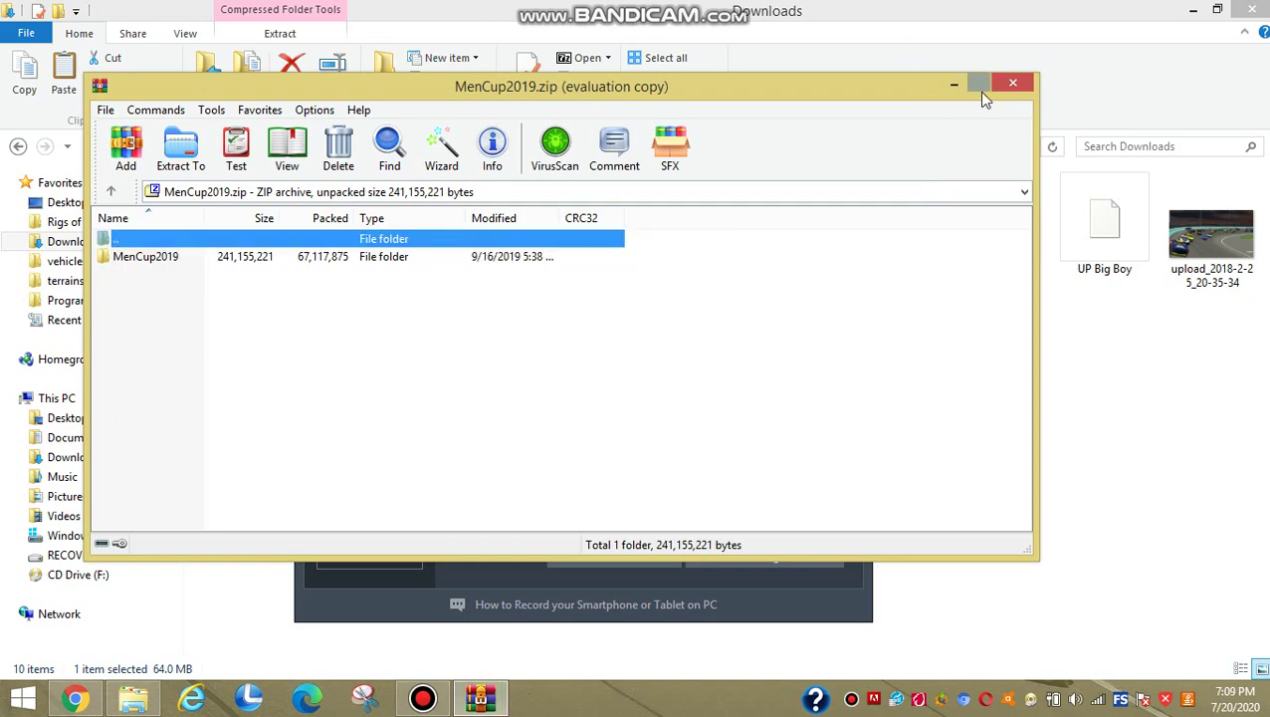
click(1015, 85)
Open the 2020 MENCS19 Daytona 500 Car Set zip in WinRAR
click(832, 105)
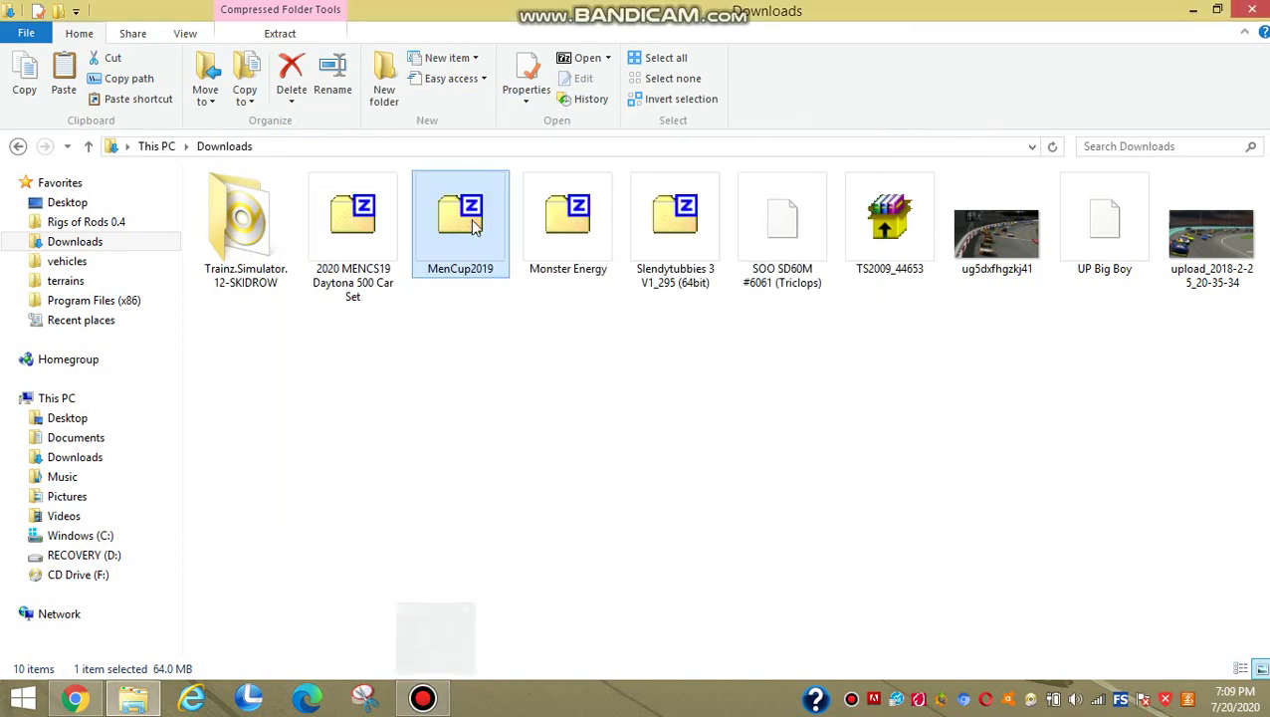
mouse_move(354, 239)
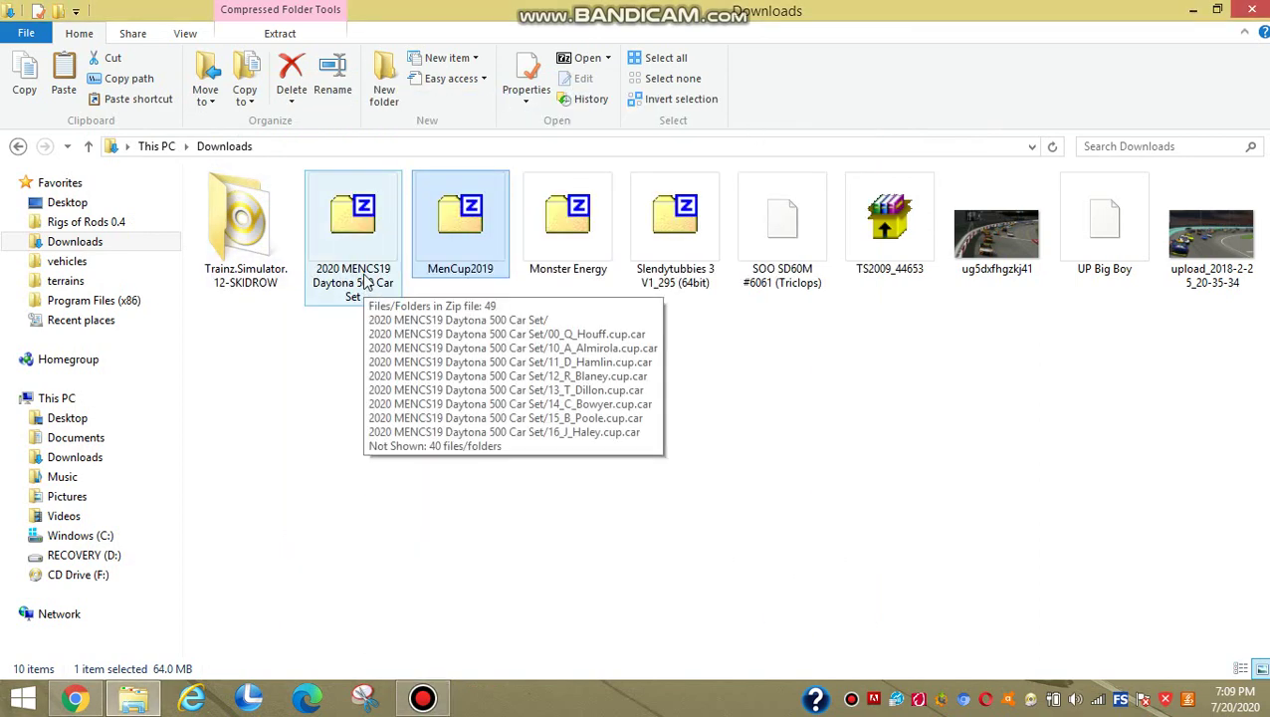
right_click(355, 280)
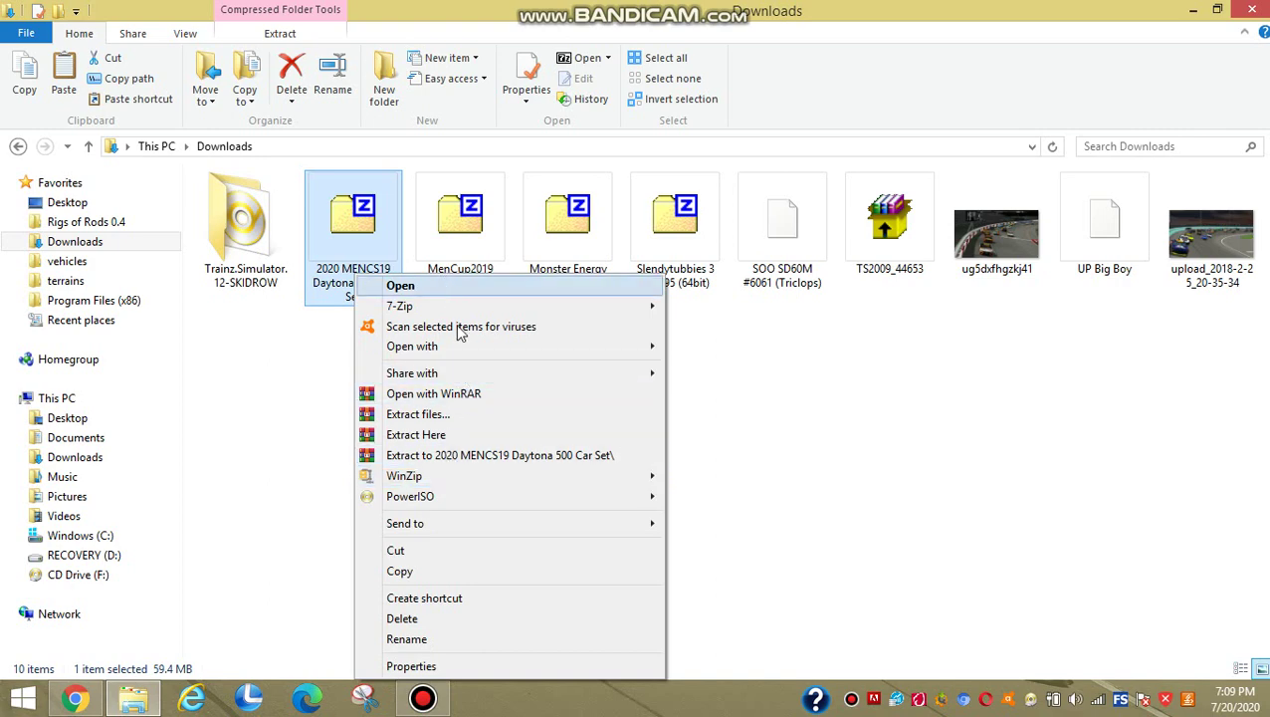
click(452, 395)
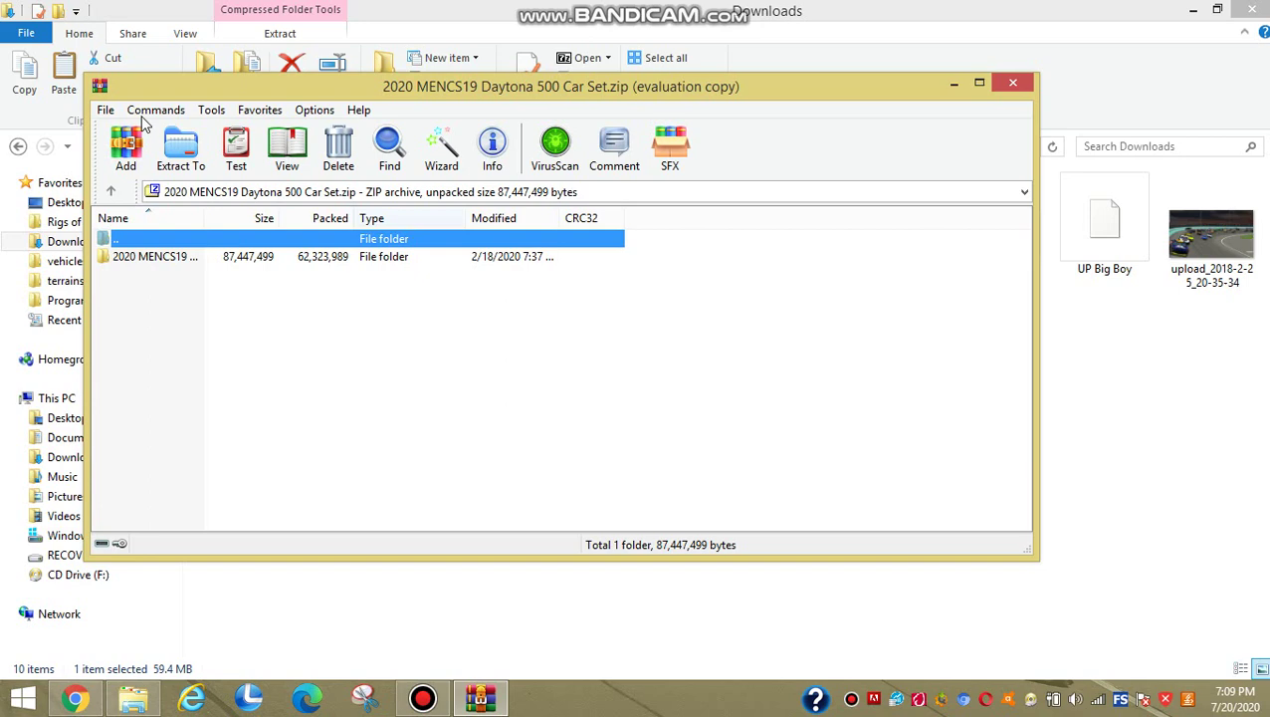
Extract it into NASCAR Racing 2003 Season\series\MenCup2019\cars
click(180, 146)
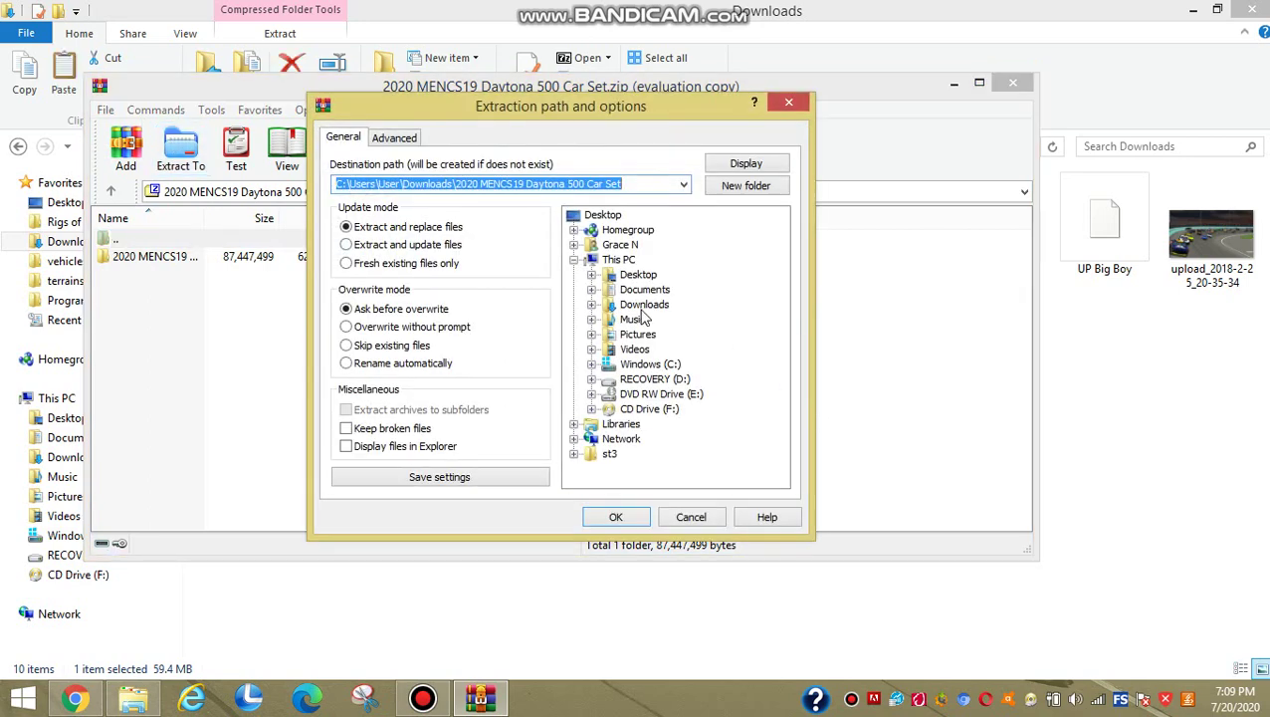
click(652, 364)
click(657, 368)
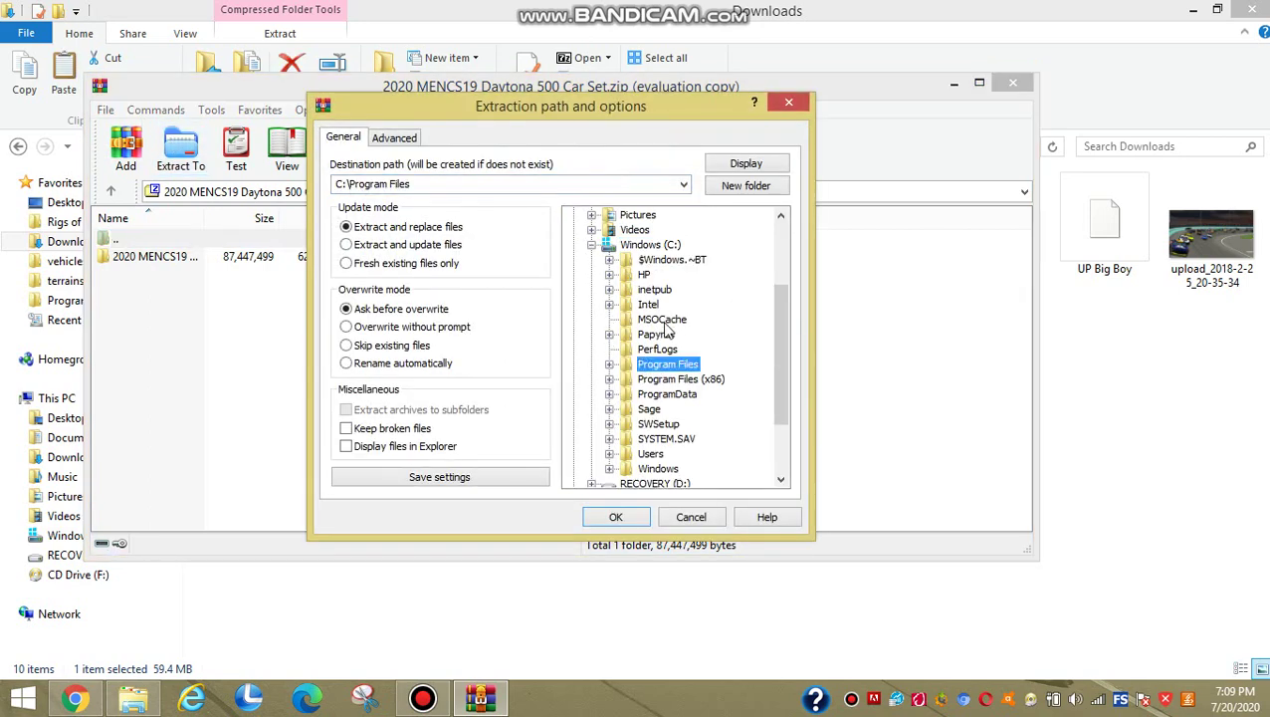
click(673, 336)
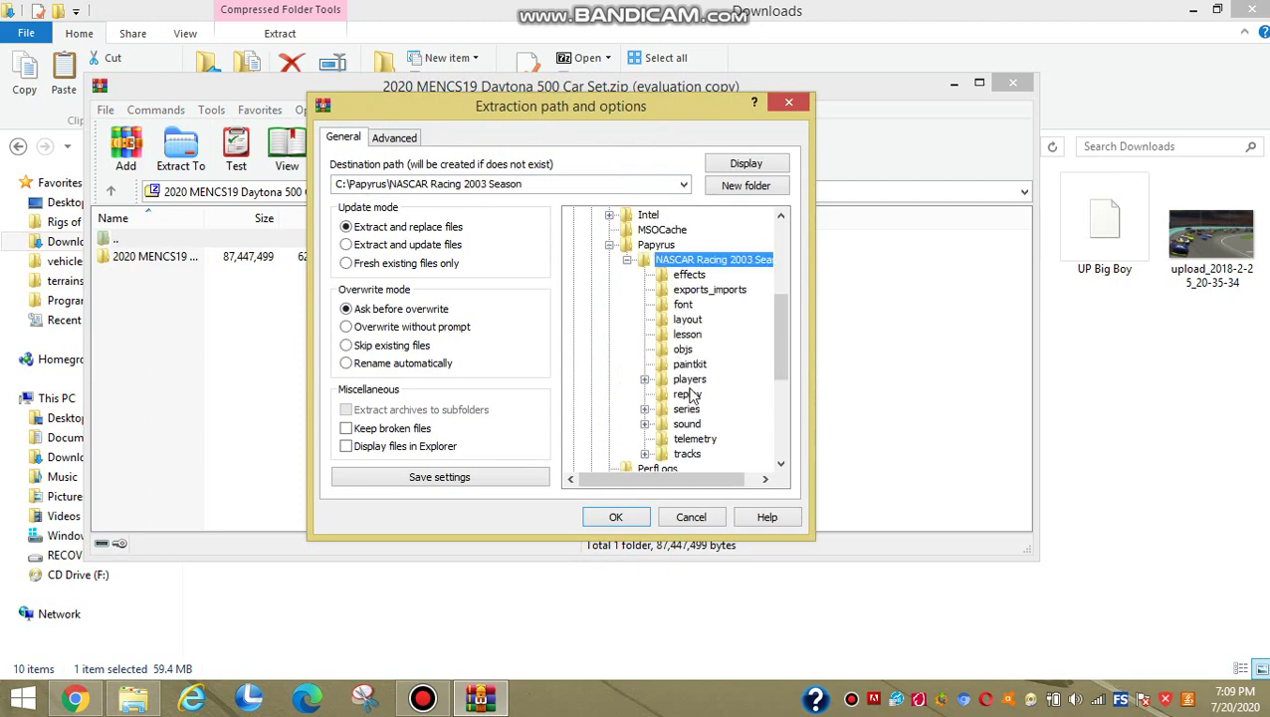
click(688, 409)
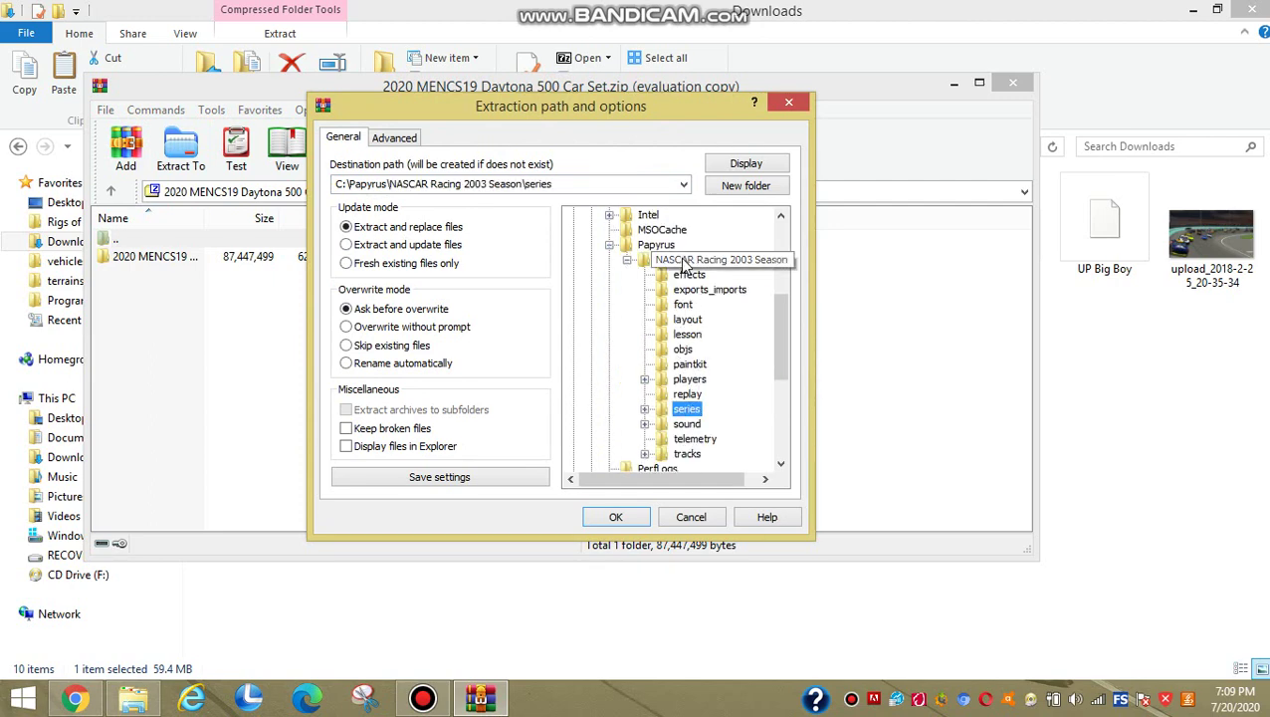
double_click(696, 411)
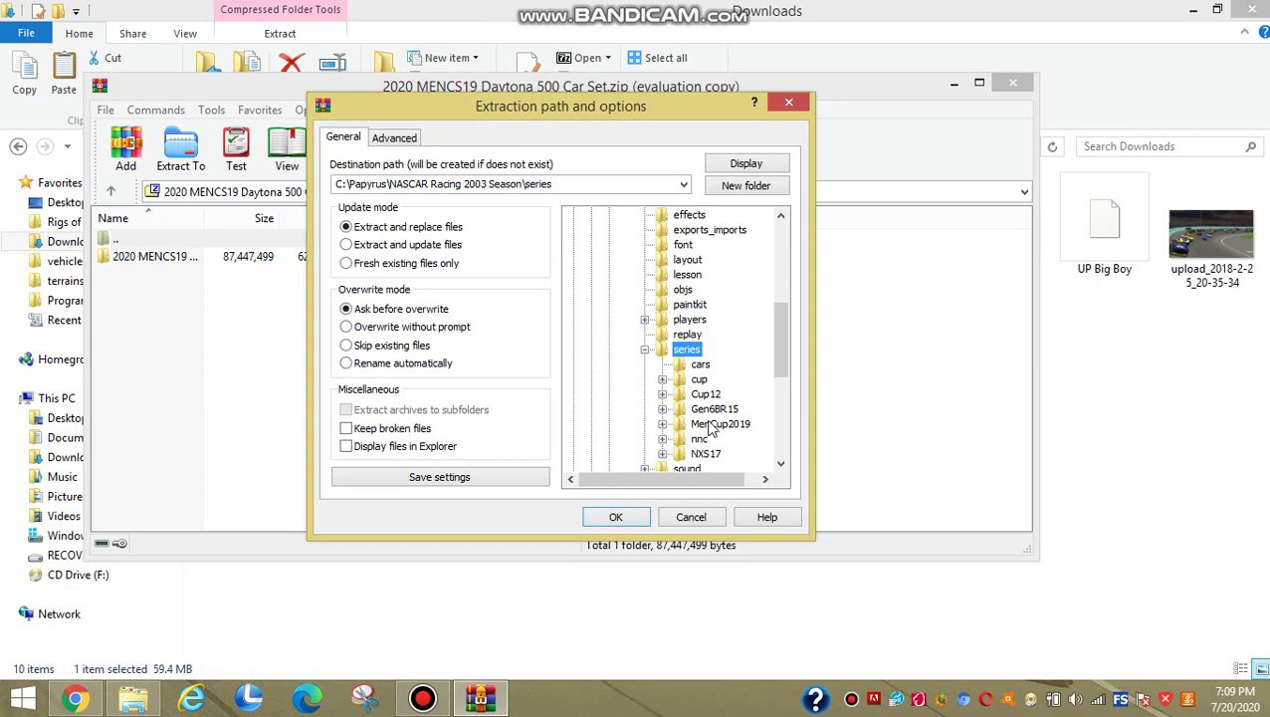
double_click(710, 425)
click(718, 439)
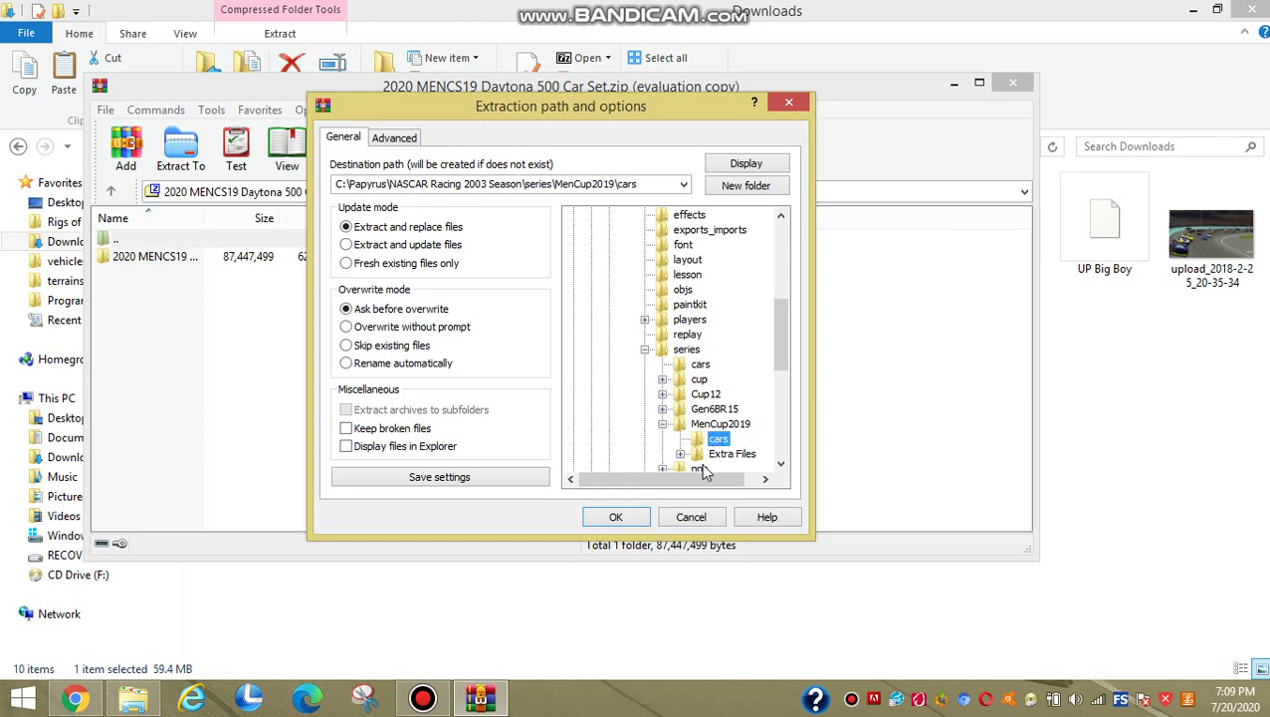
click(636, 519)
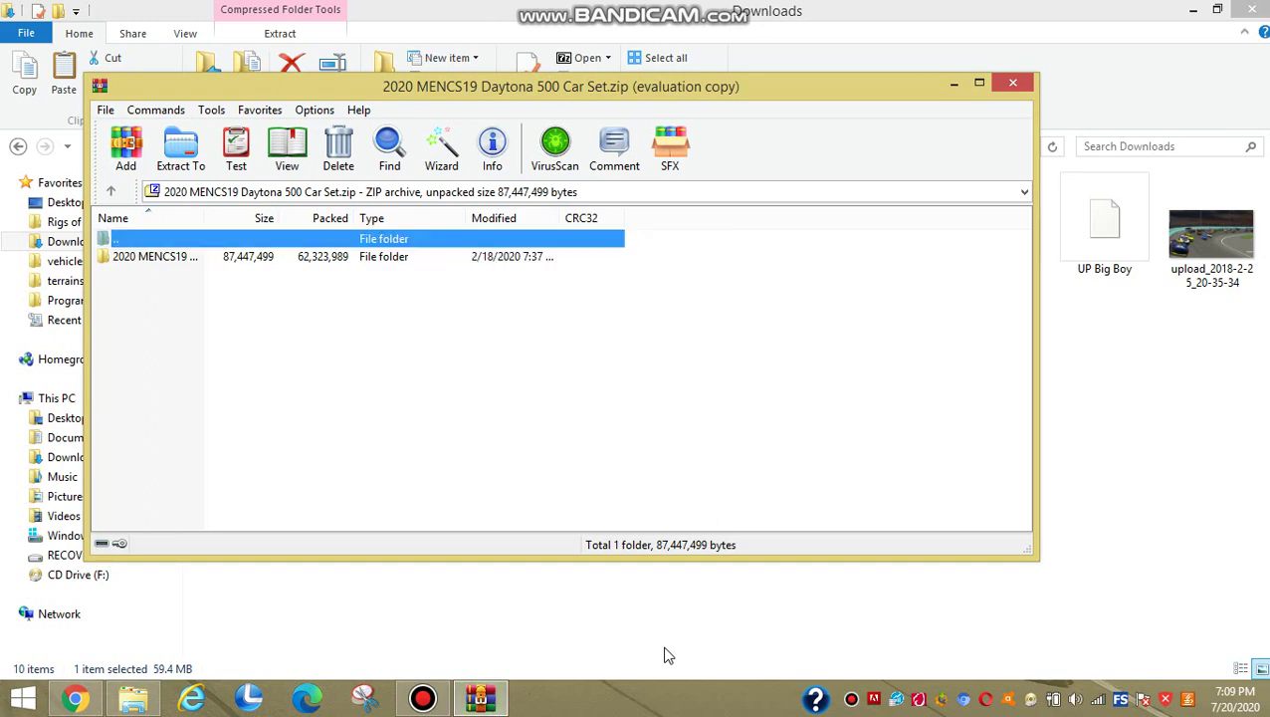
Close WinRAR and browse Explorer to C:\Papyrus\NASCAR Racing 2003 Season\series\MenCup2019\cars
click(1007, 86)
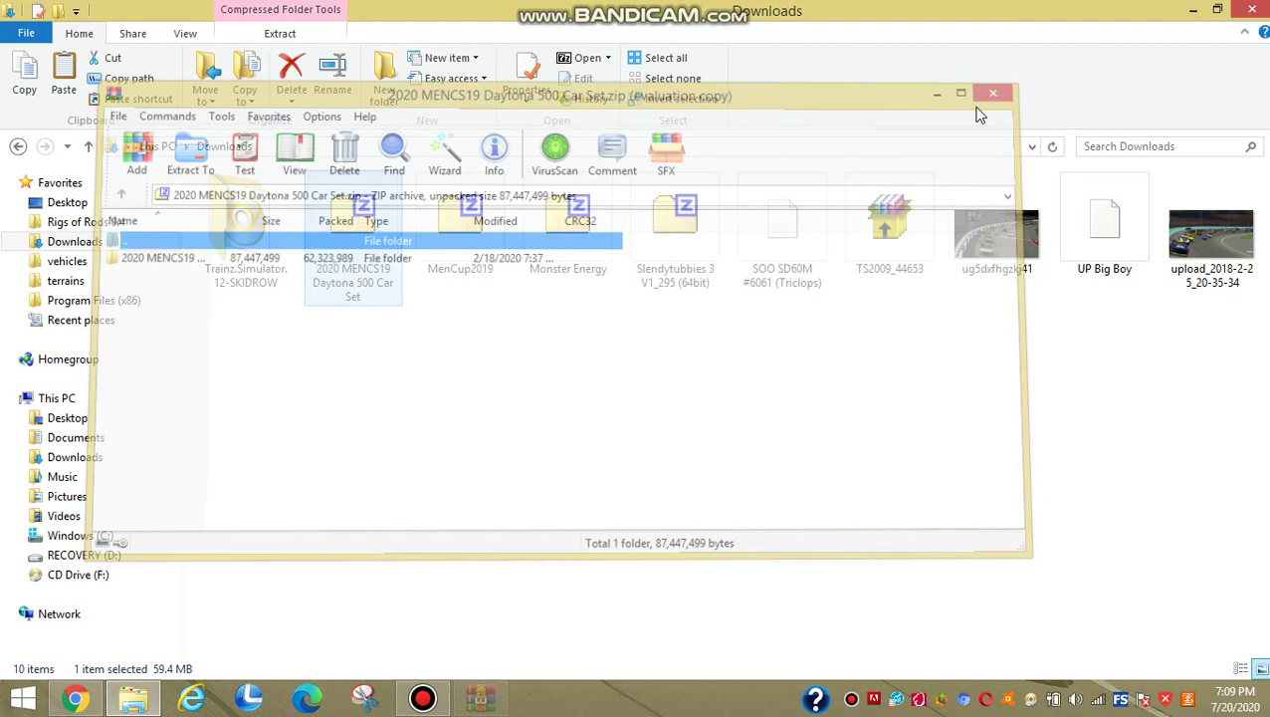
click(44, 401)
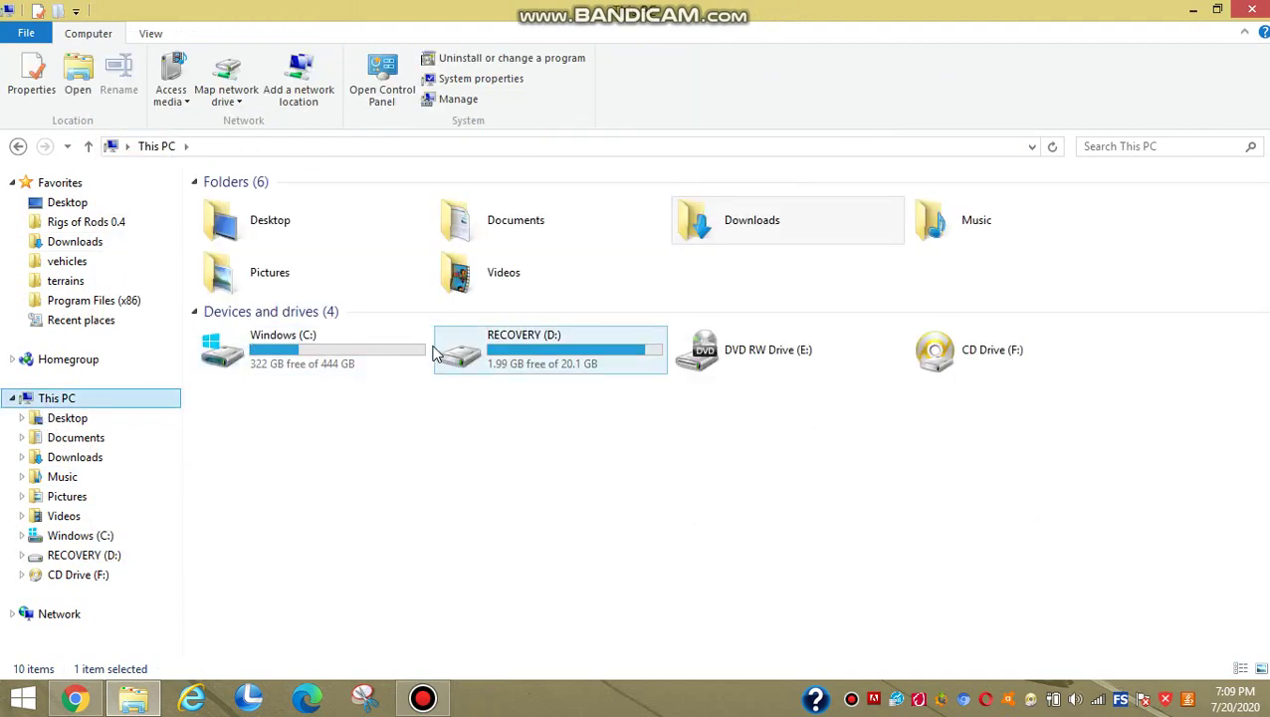
double_click(361, 371)
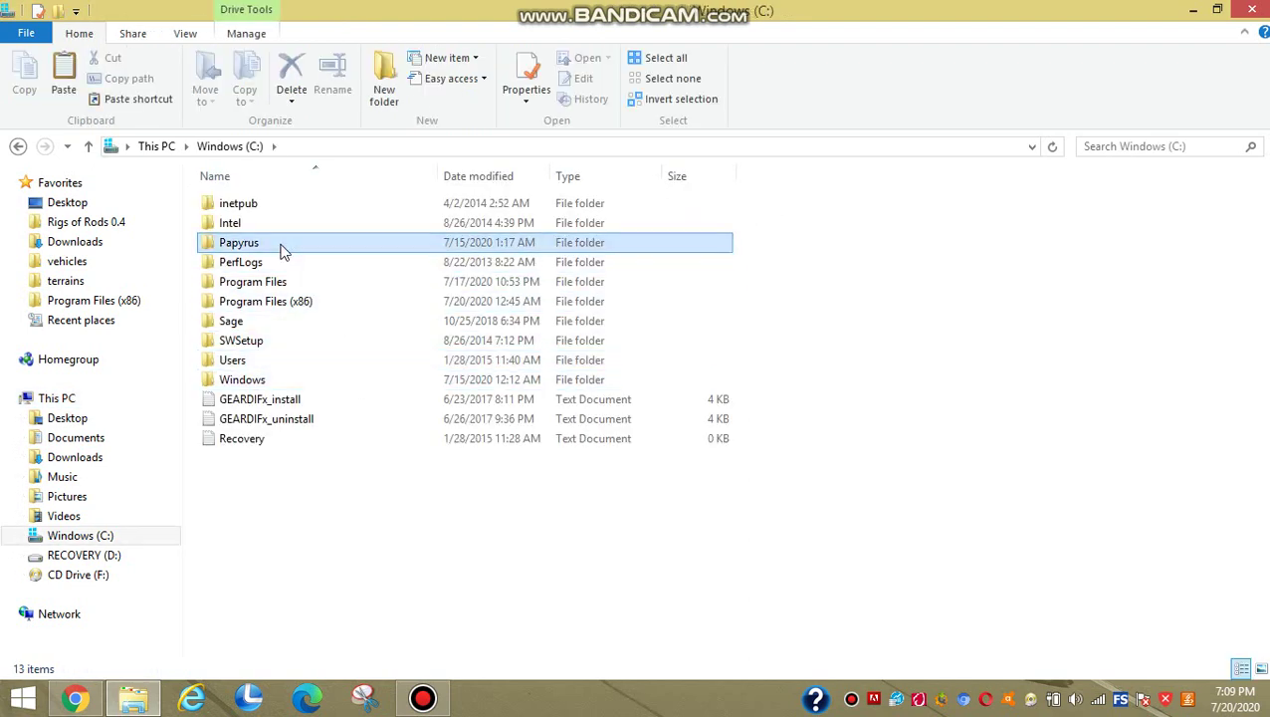
double_click(282, 245)
double_click(311, 211)
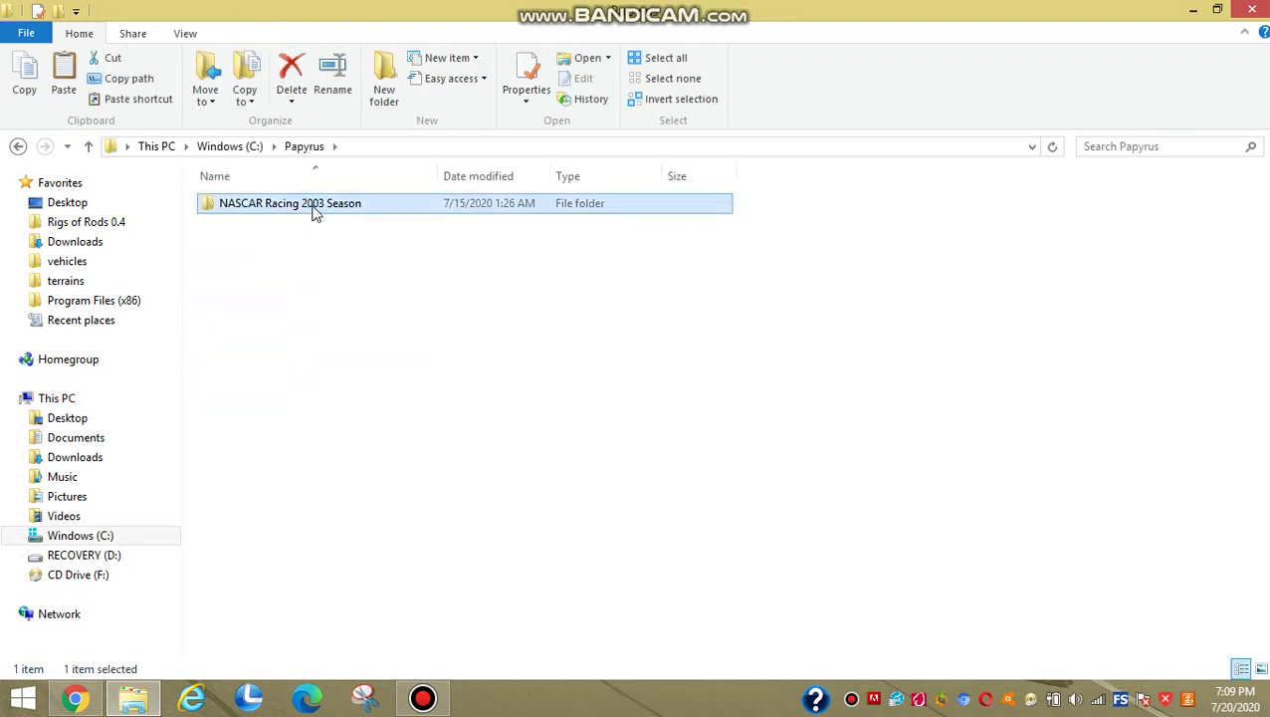
double_click(271, 382)
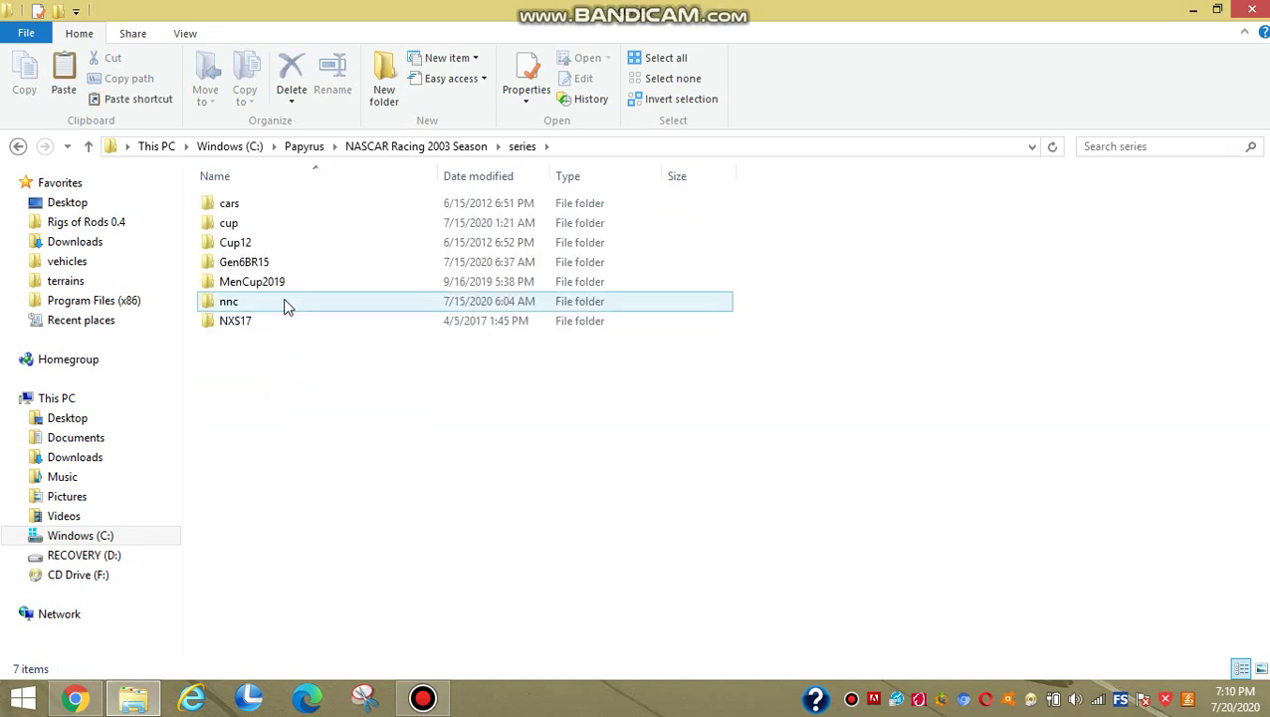
click(278, 284)
double_click(278, 283)
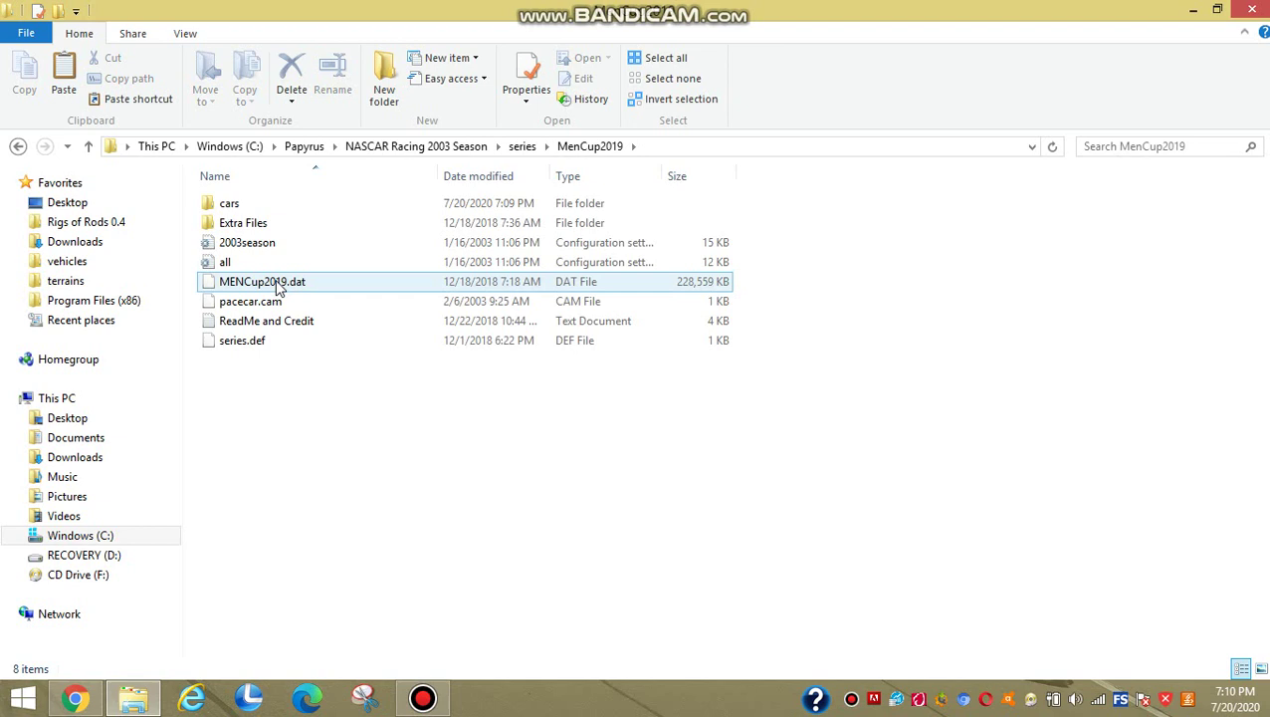
click(244, 204)
double_click(244, 204)
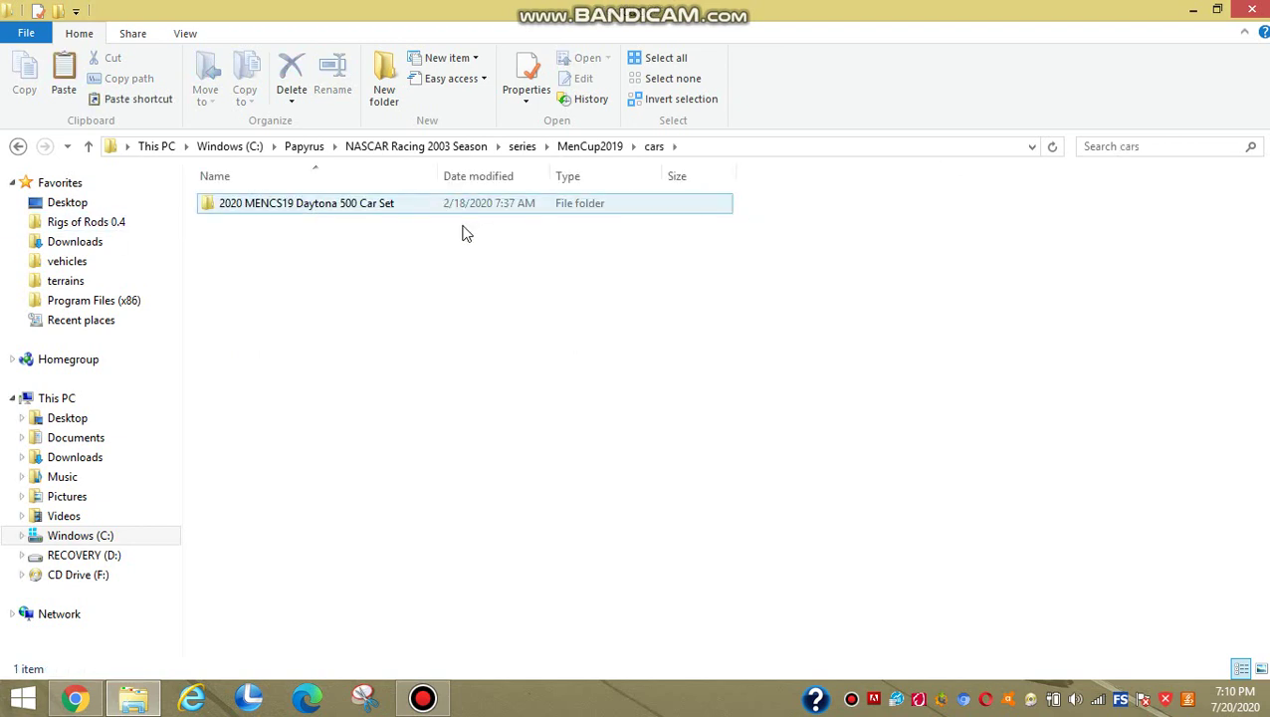
Copy all 48 files inside the 2020 MENCS19 Daytona 500 Car Set folder
double_click(354, 206)
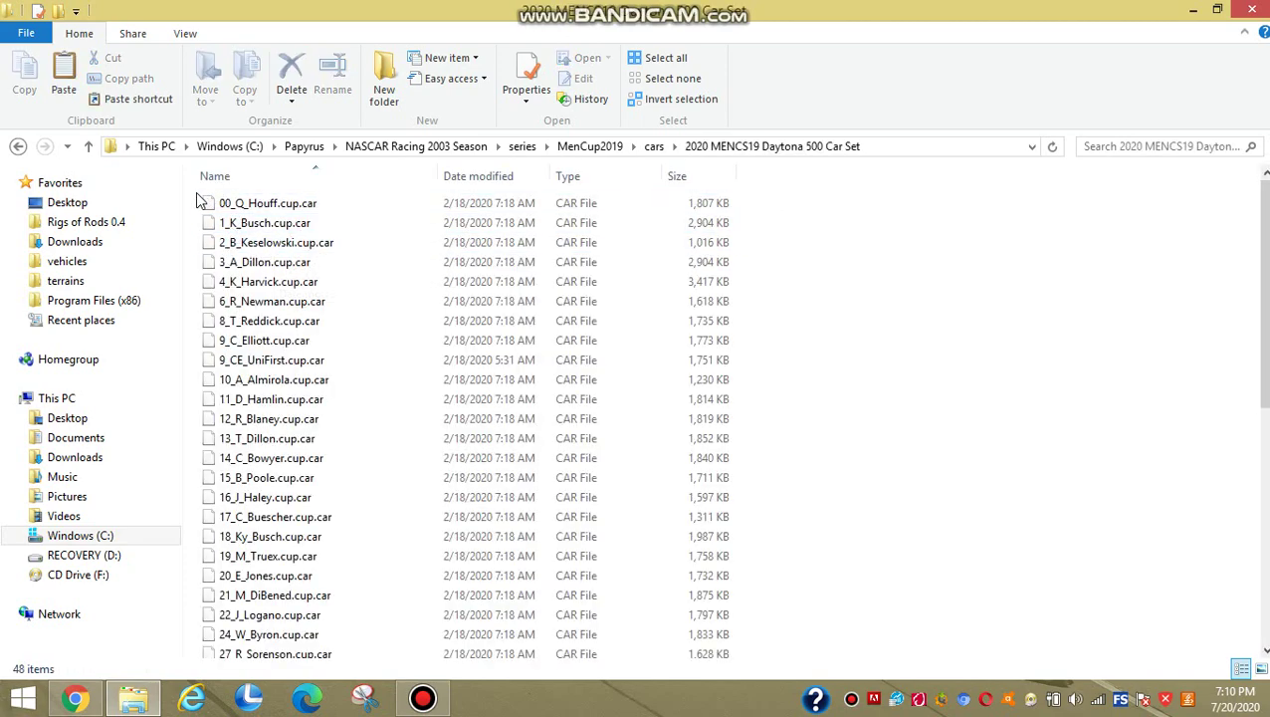
drag(198, 202, 466, 709)
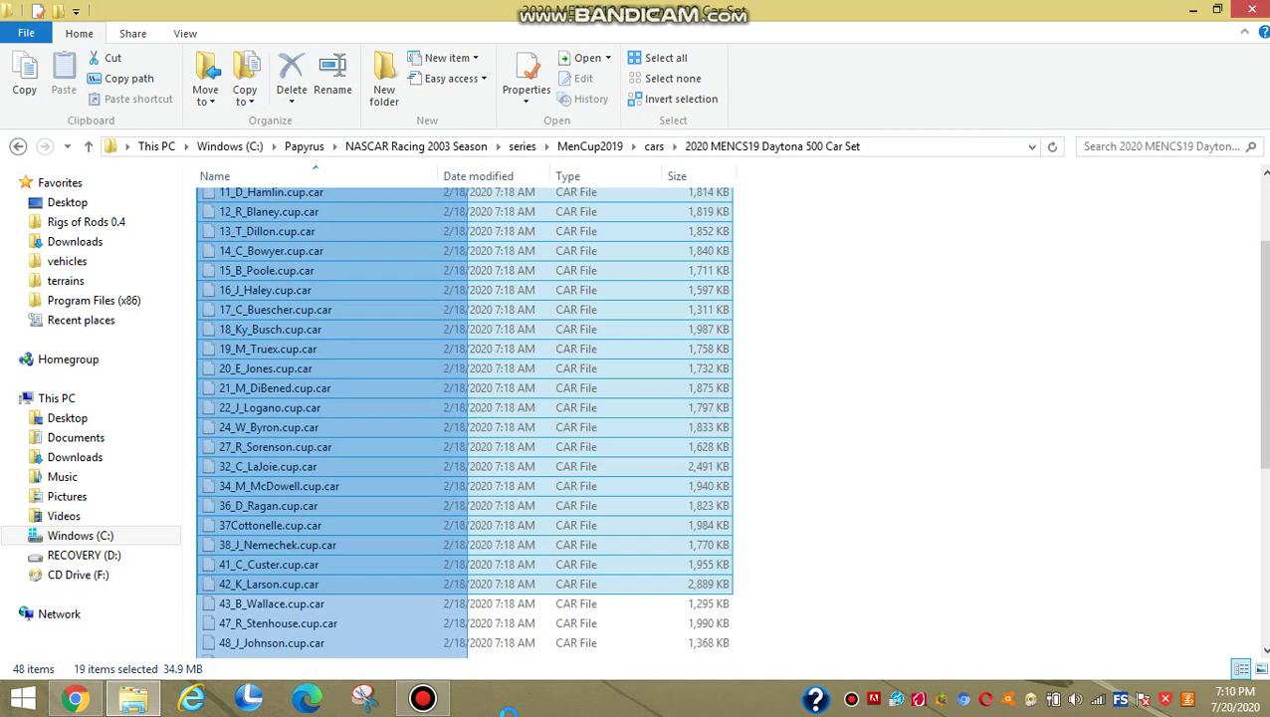
drag(466, 709, 515, 707)
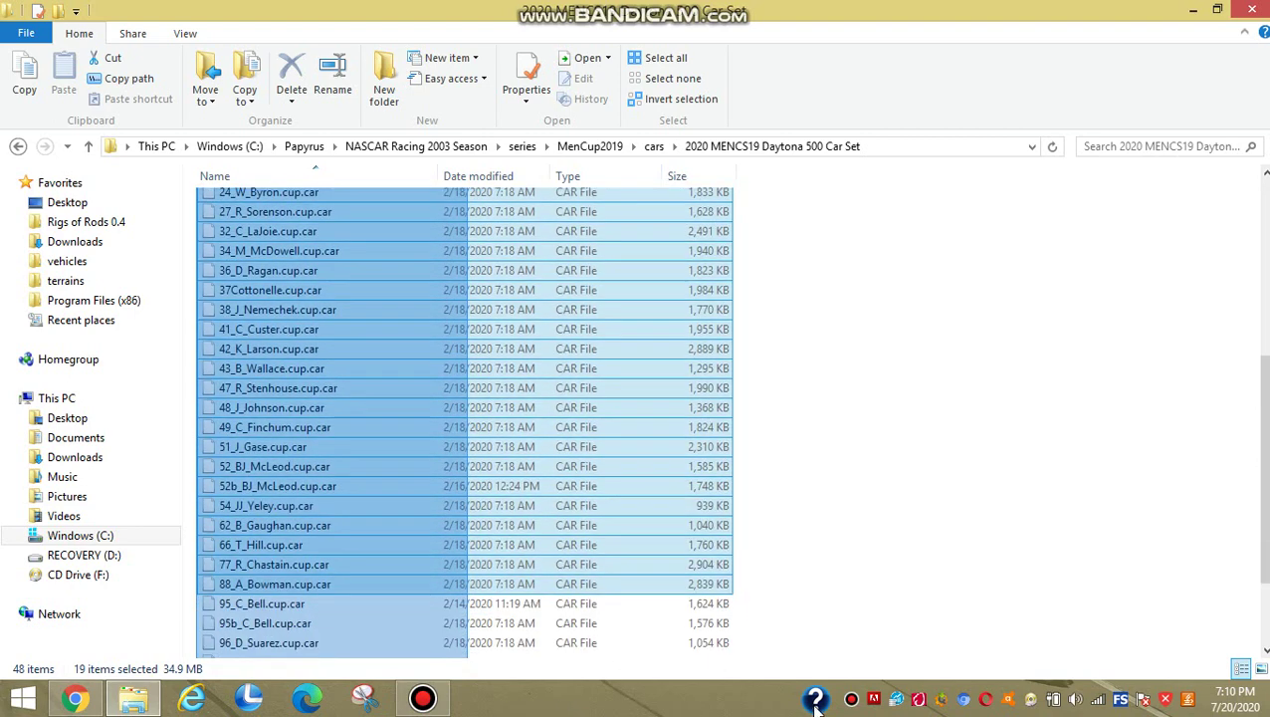
drag(466, 697, 945, 686)
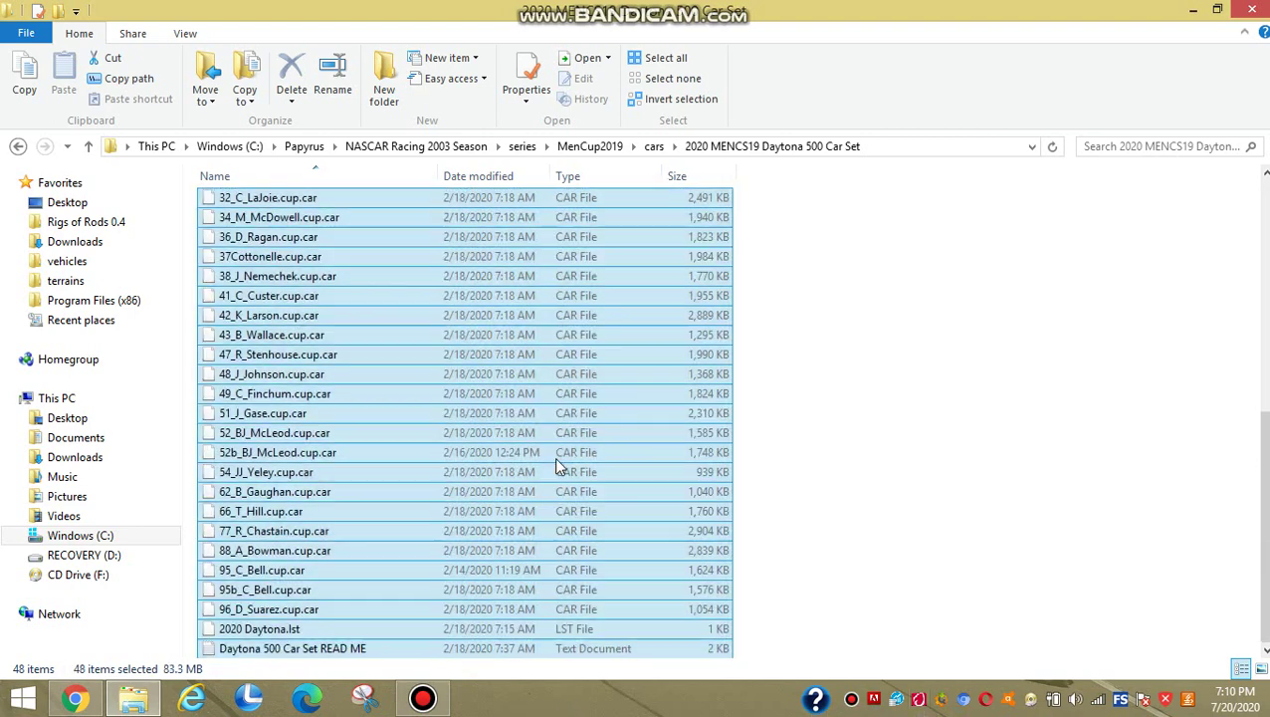
right_click(398, 438)
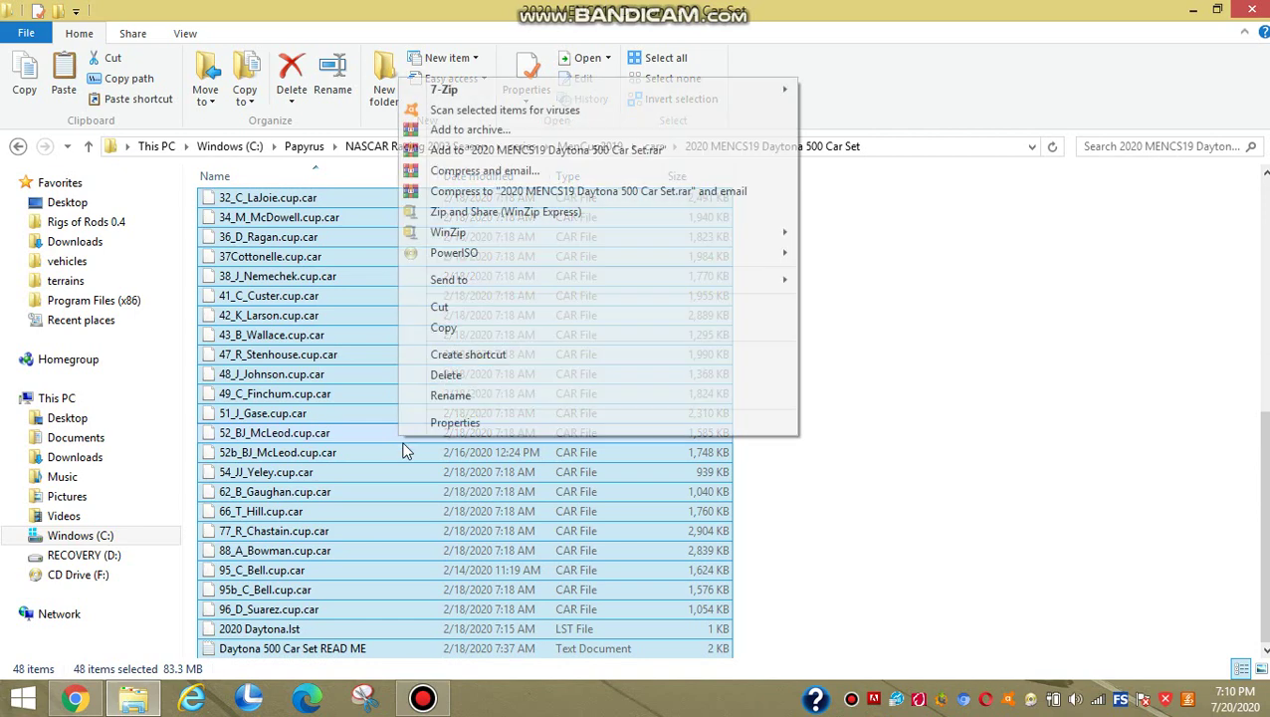
click(474, 329)
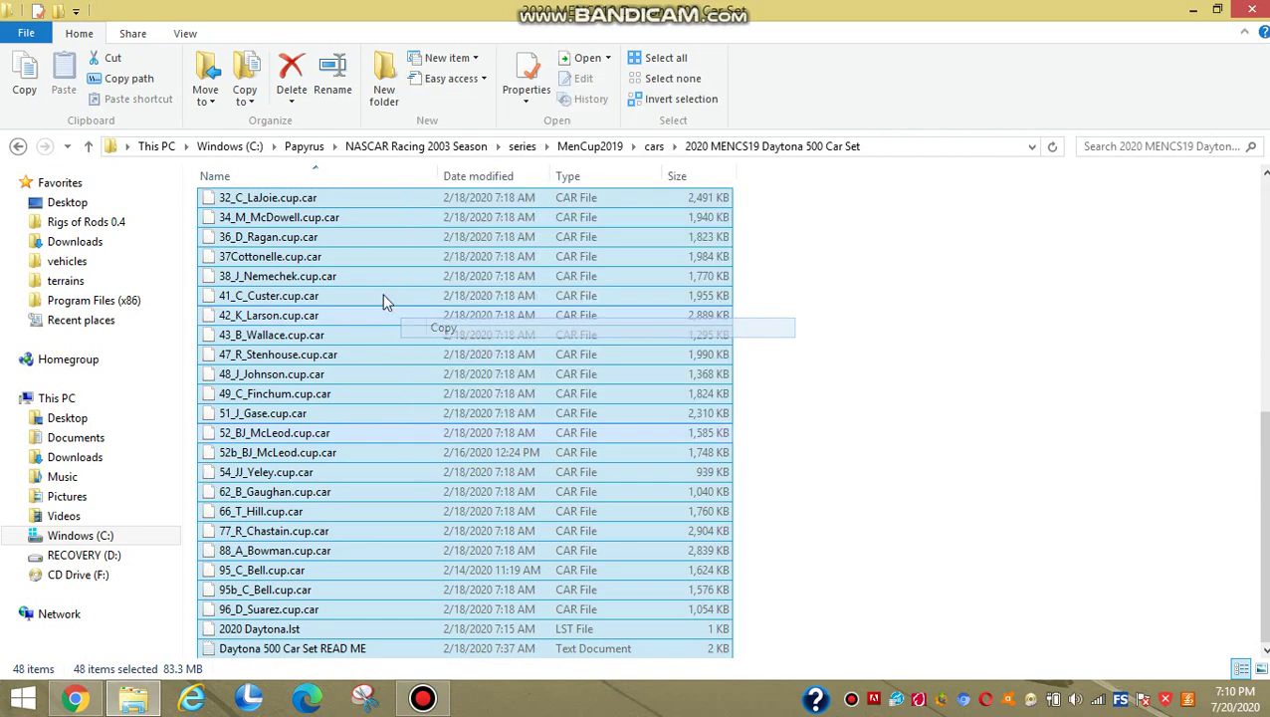
Paste the copied car files into the parent MenCup2019 cars folder
click(18, 146)
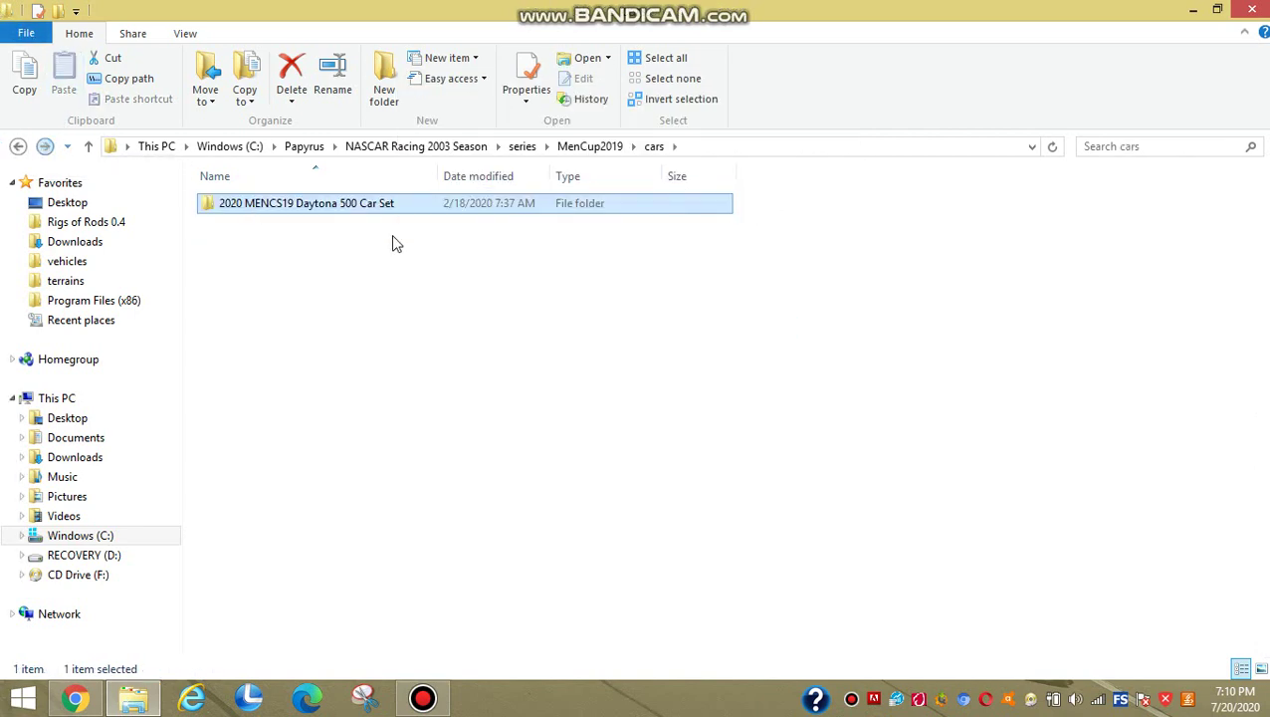
right_click(365, 286)
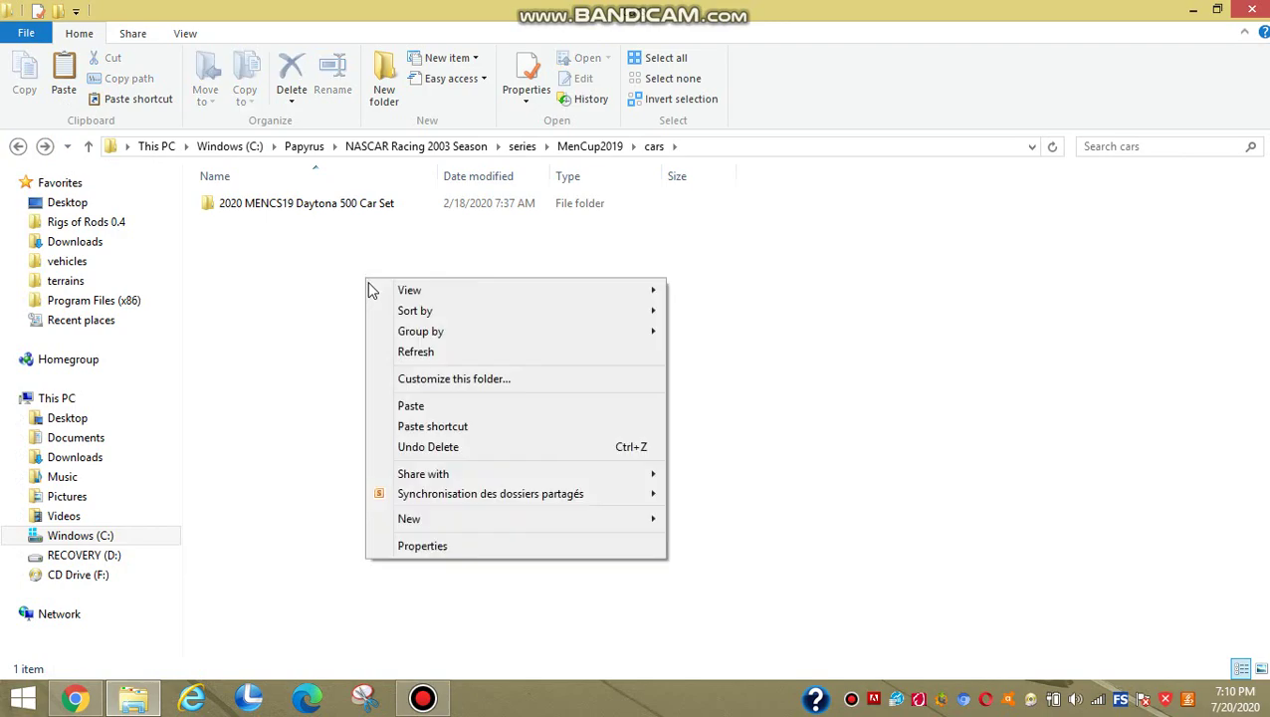
click(441, 418)
mouse_move(422, 698)
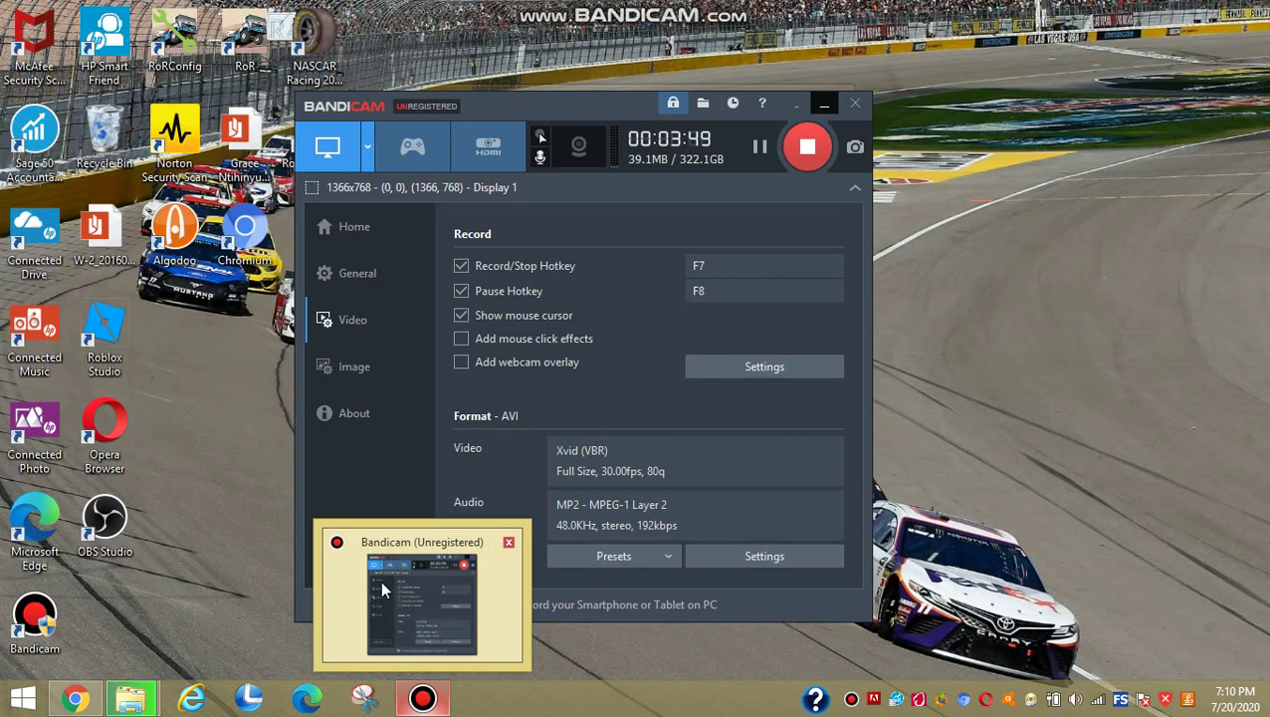
click(380, 579)
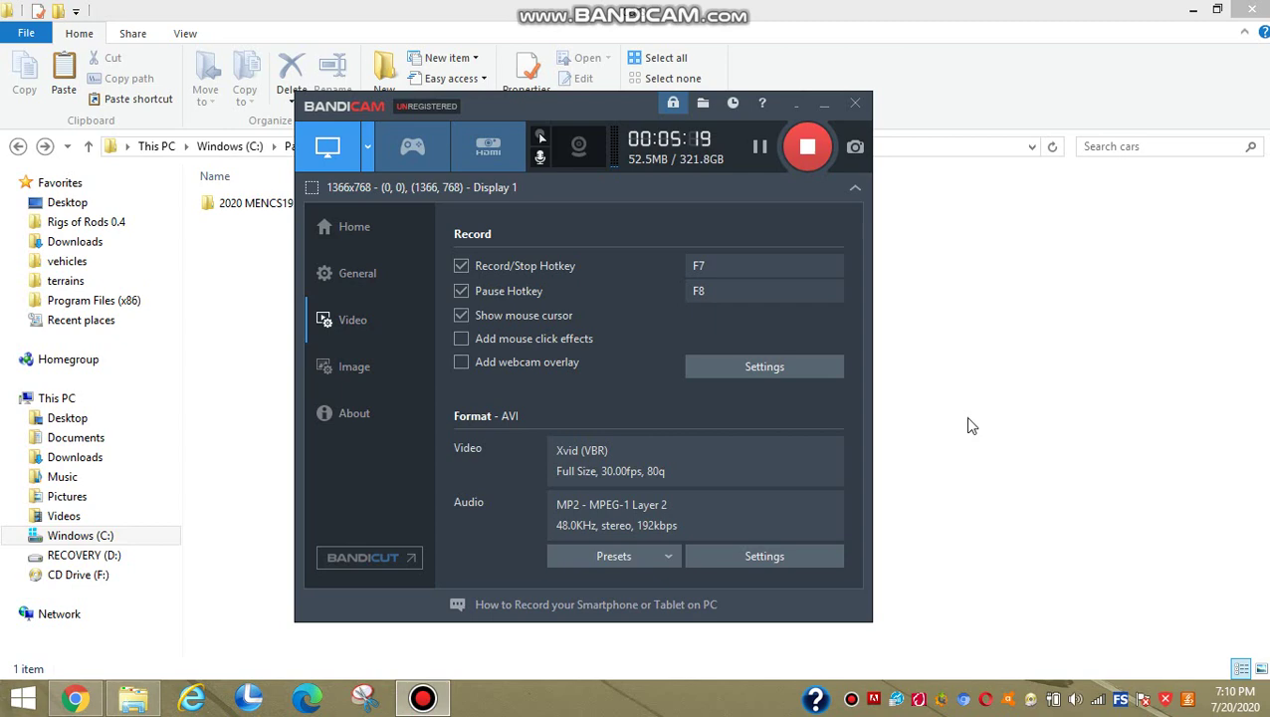
Delete the leftover 2020 MENCS19 Daytona 500 Car Set subfolder from cars
click(1061, 378)
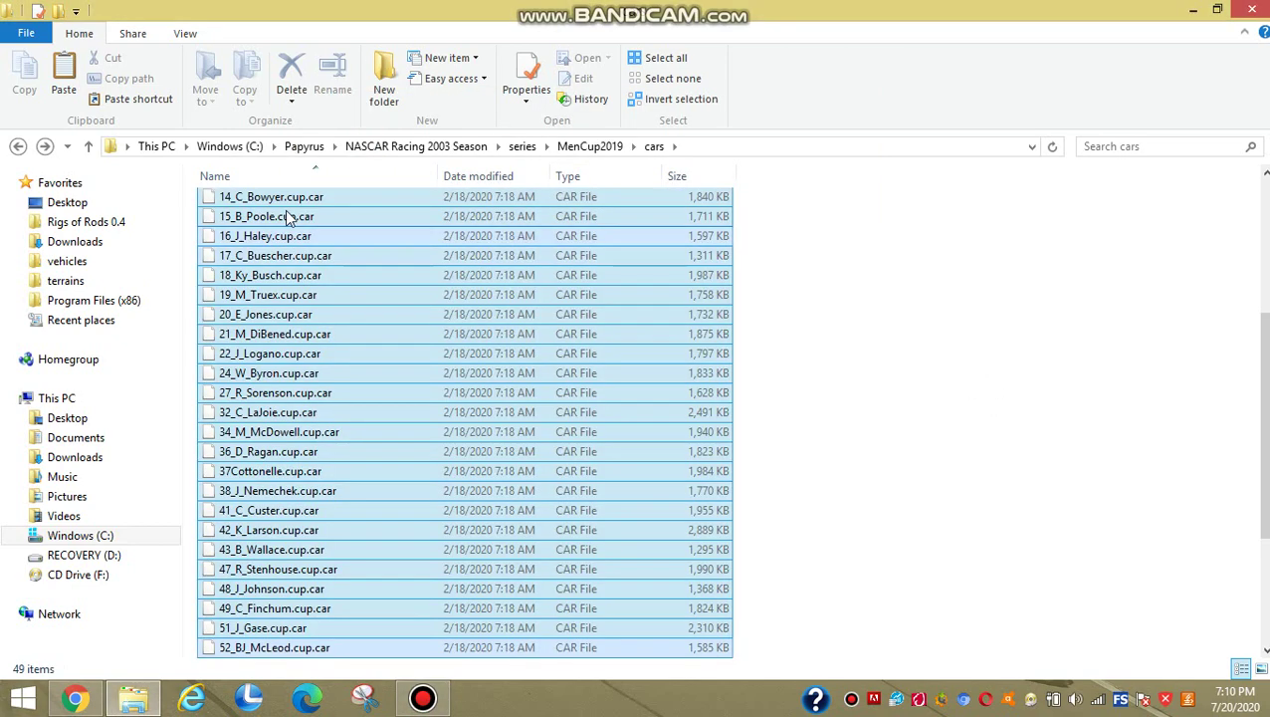
drag(1262, 423, 1266, 199)
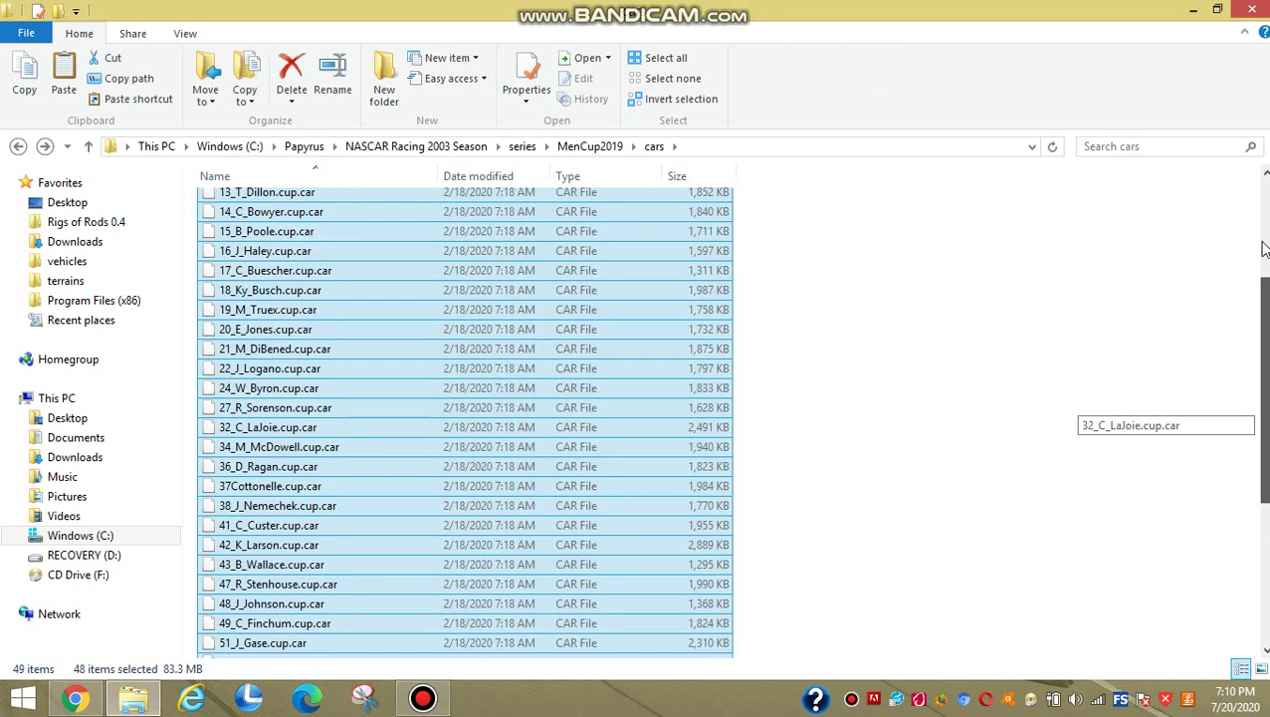
click(384, 207)
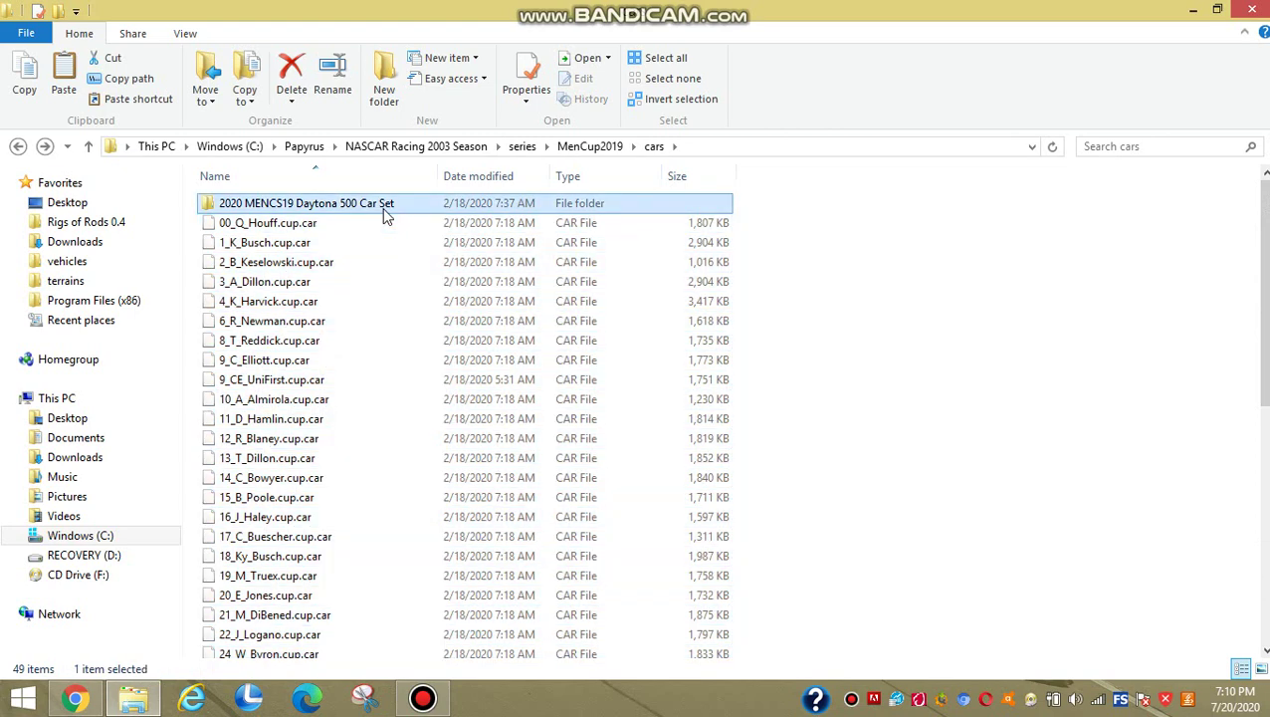
right_click(384, 205)
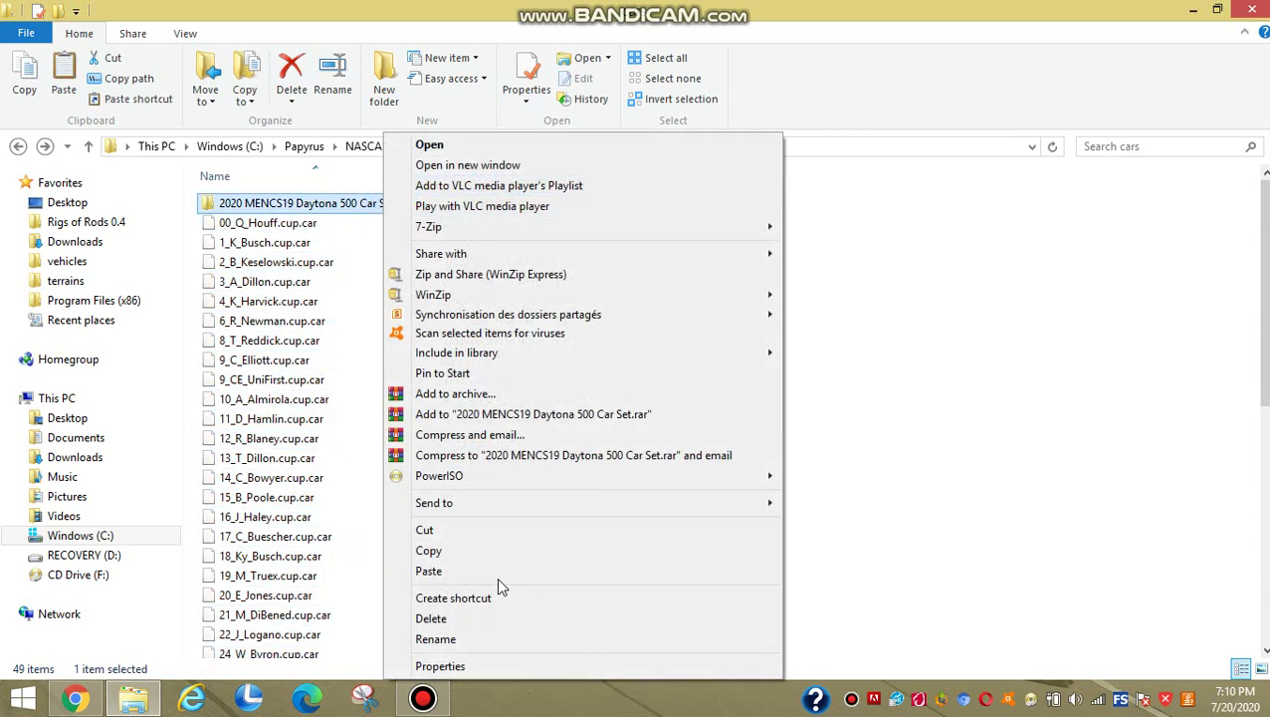
click(486, 611)
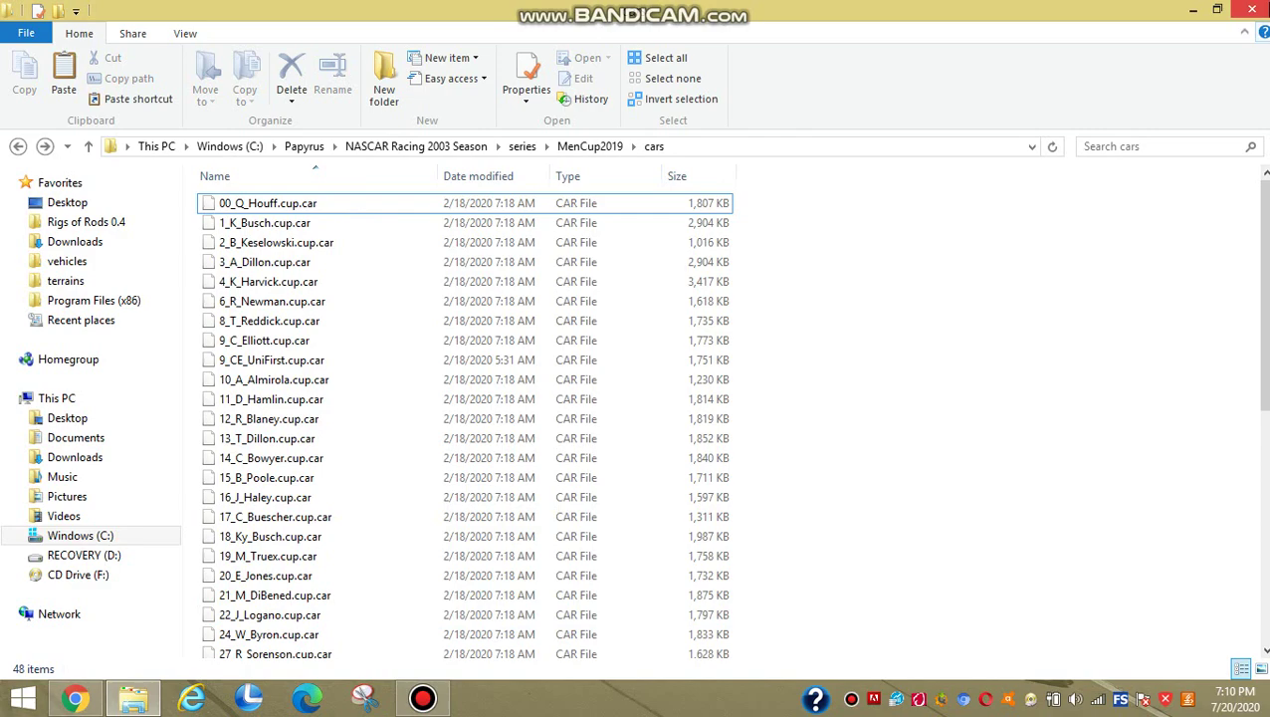
Minimize the file window and launch NASCAR Racing 2003 Season from the desktop icon
click(1193, 9)
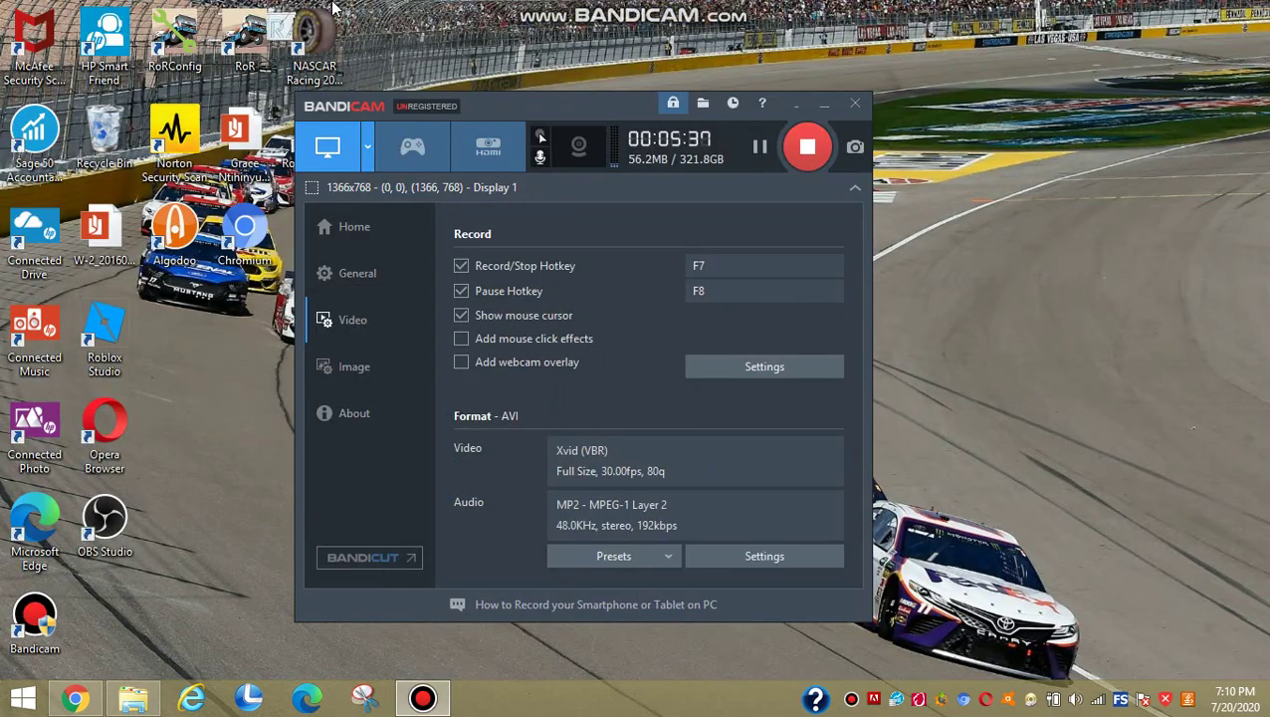
double_click(316, 38)
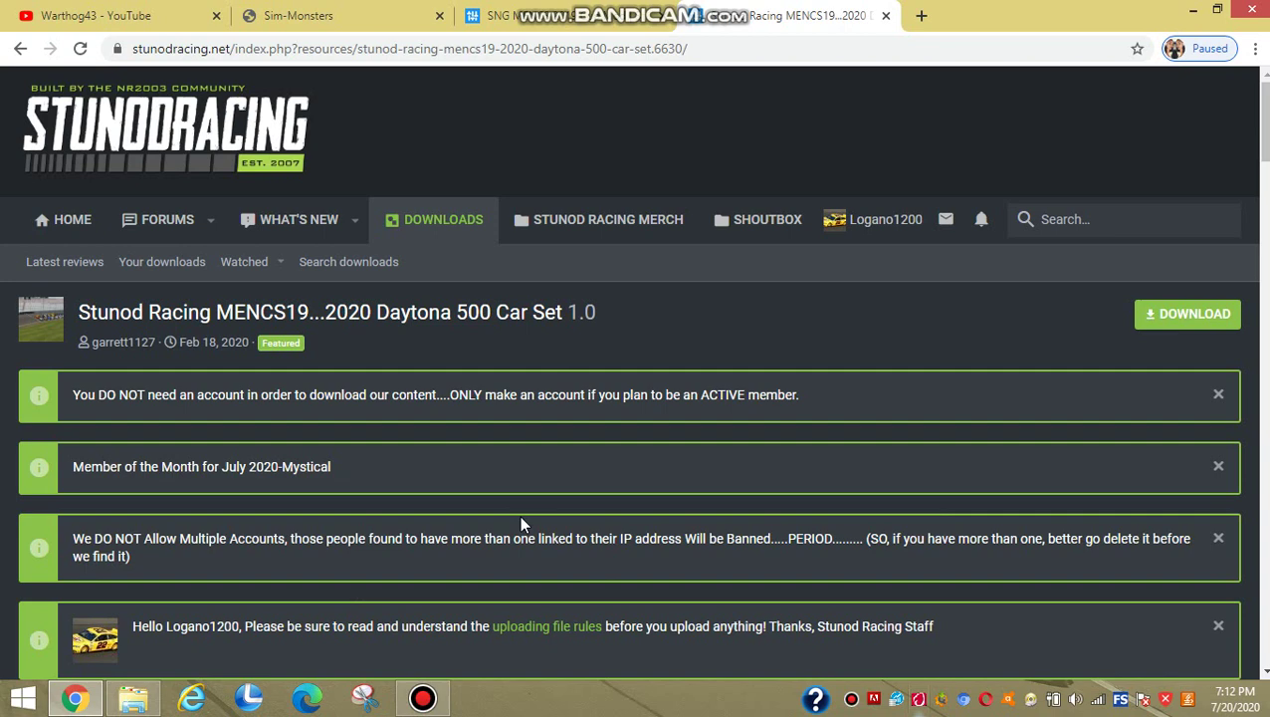
Replace the Stunod Racing address with a Google search for 'nrk003', after discarding trial queries
click(890, 48)
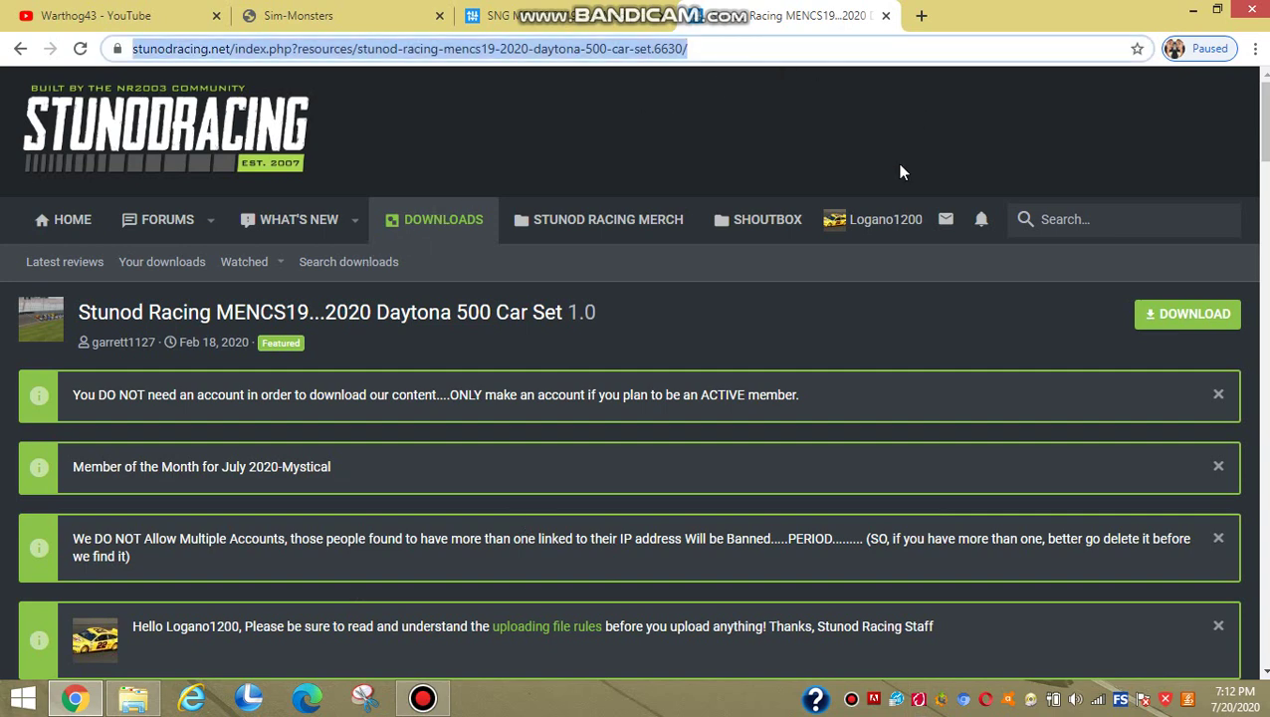
text(mod)
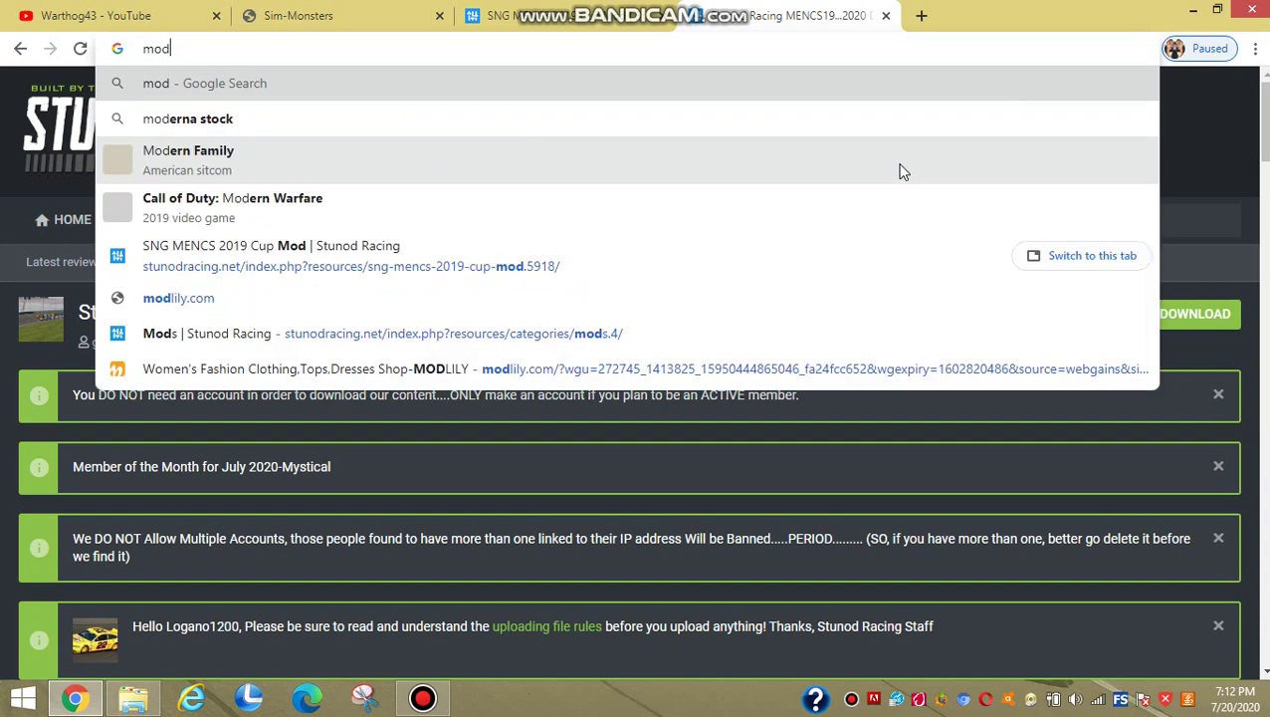
key(BackSpace)
key(BackSpace)
key(BackSpace)
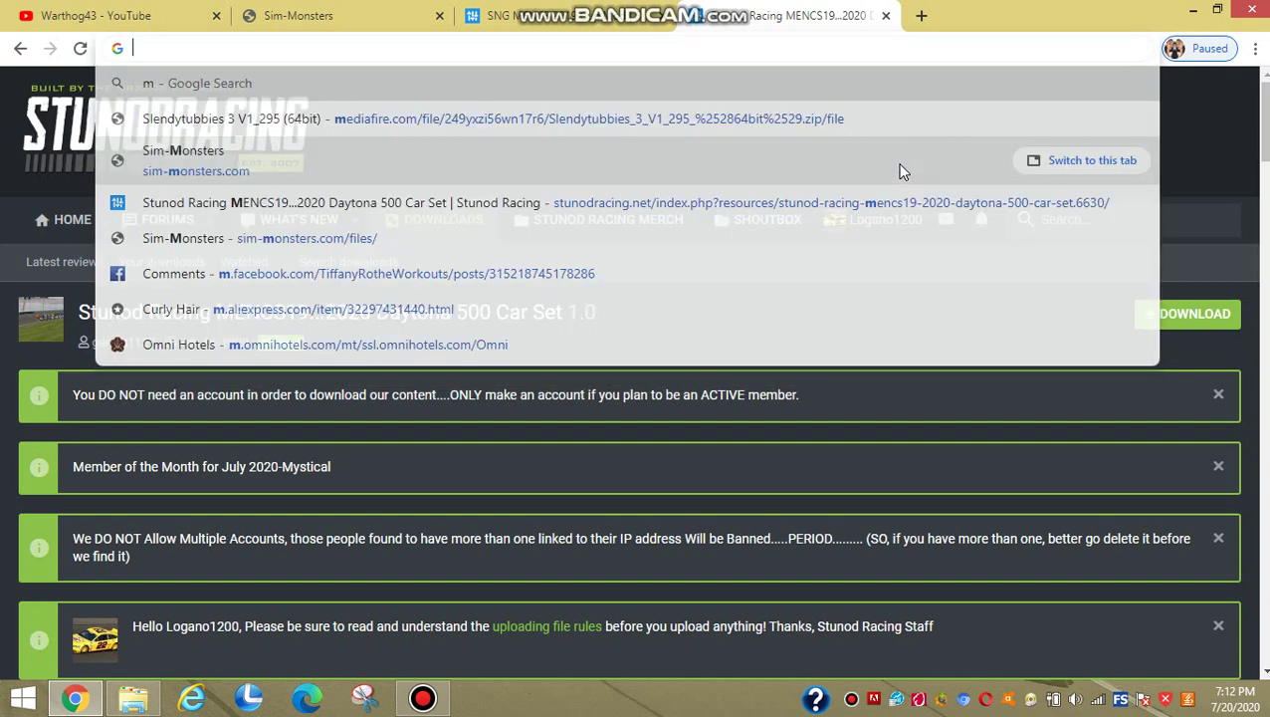
key(Escape)
text(nr)
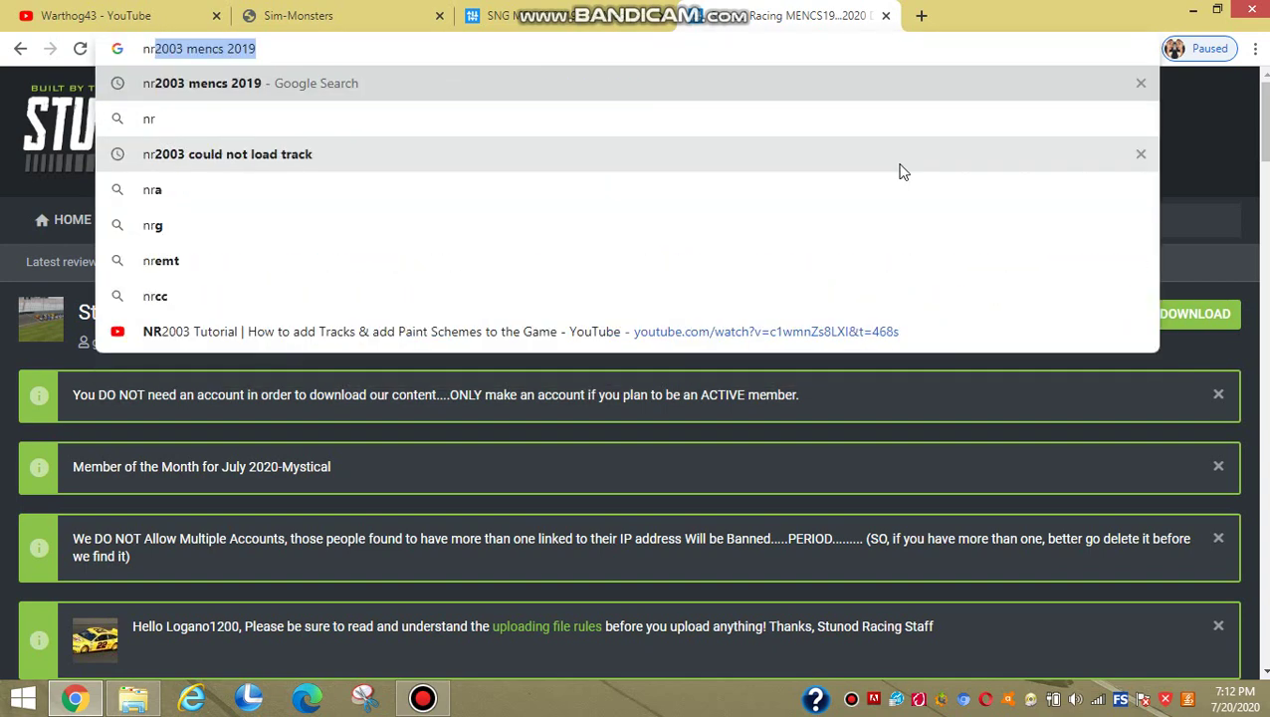
key(BackSpace)
key(BackSpace)
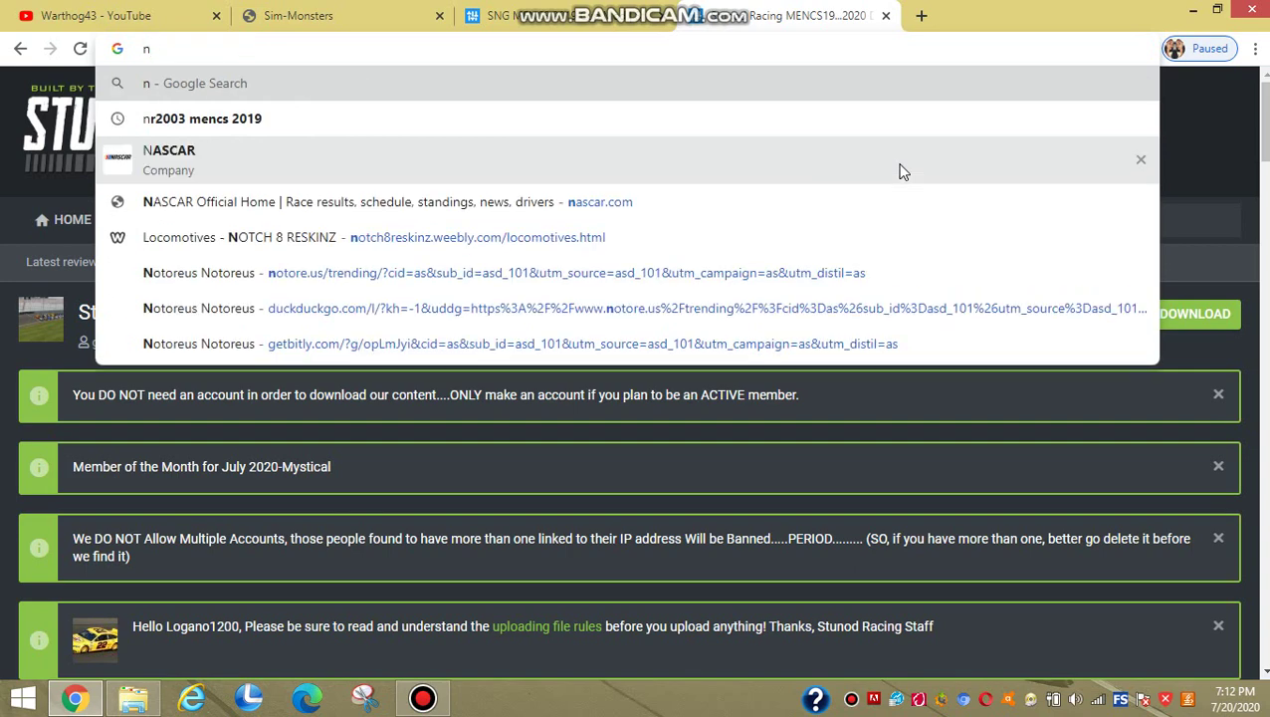
key(BackSpace)
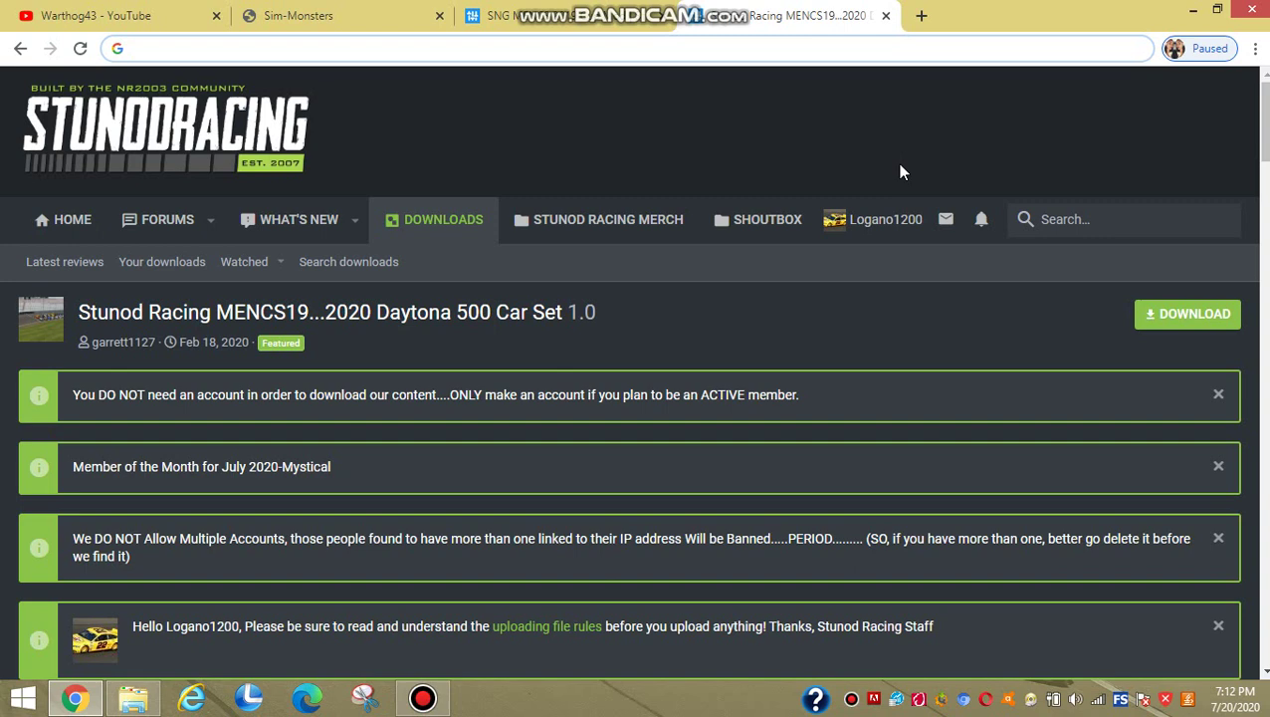
text(nr)
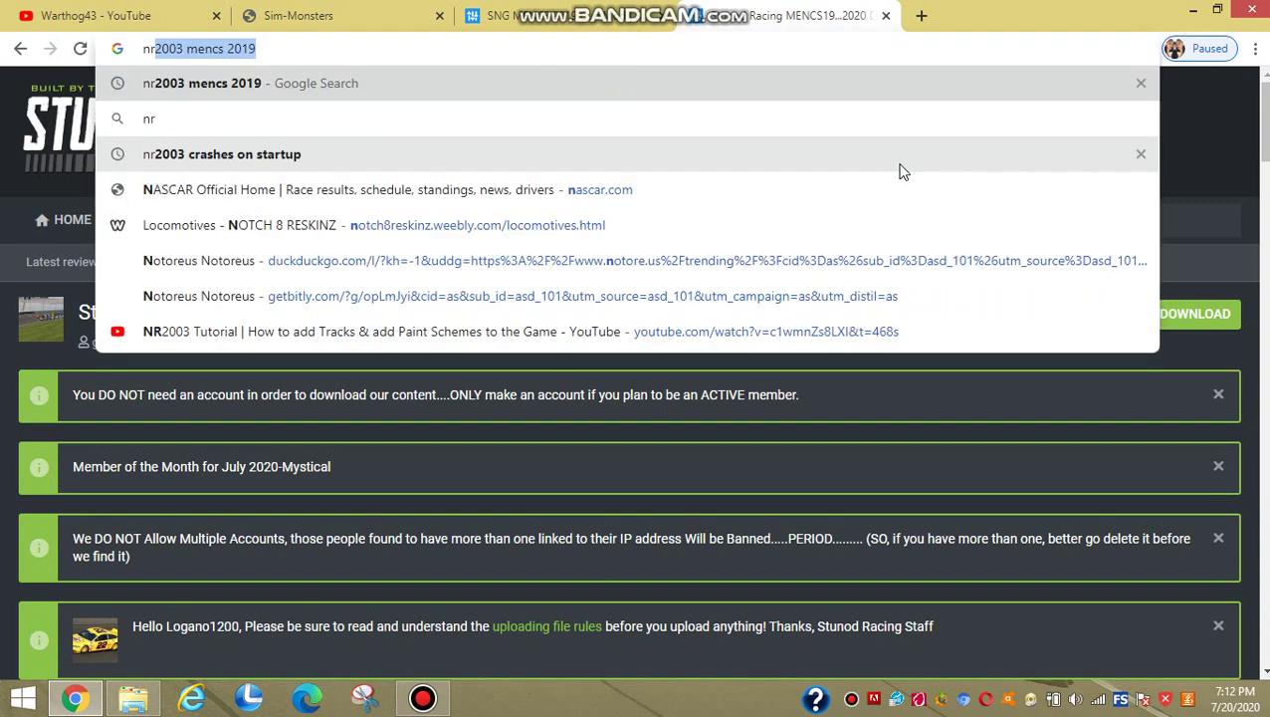
text(k)
key(BackSpace)
key(BackSpace)
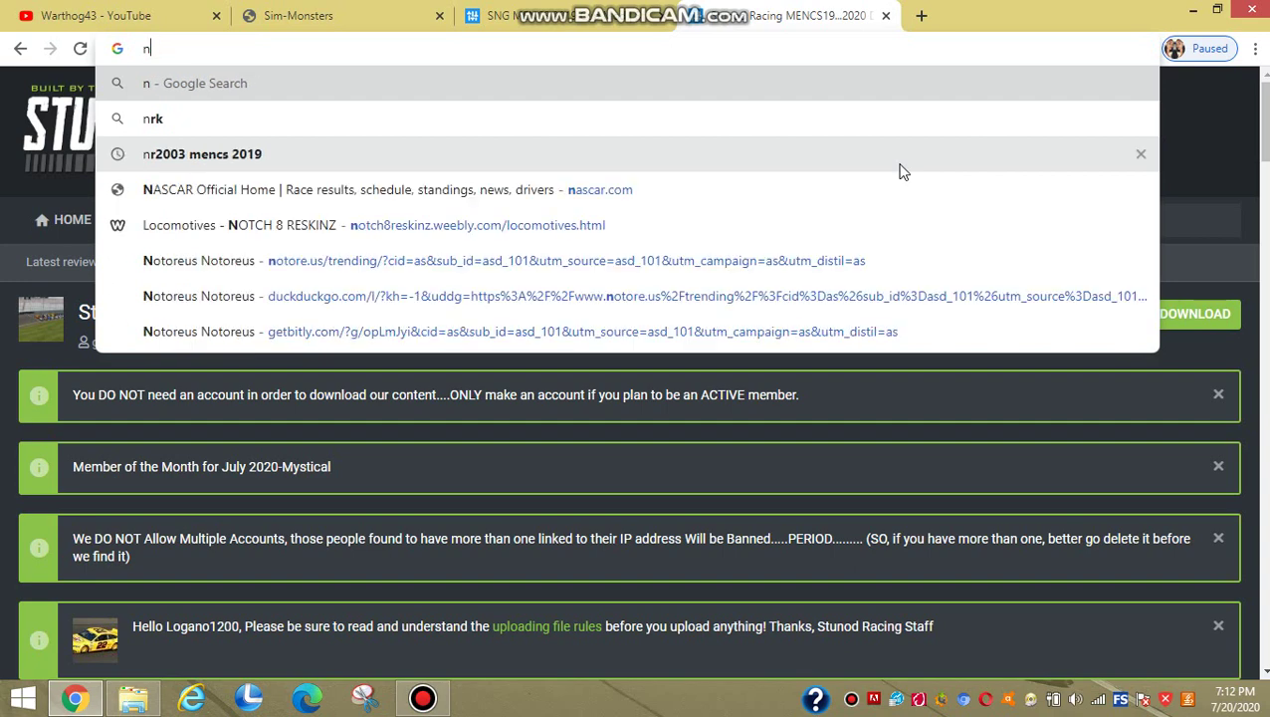
text(rk)
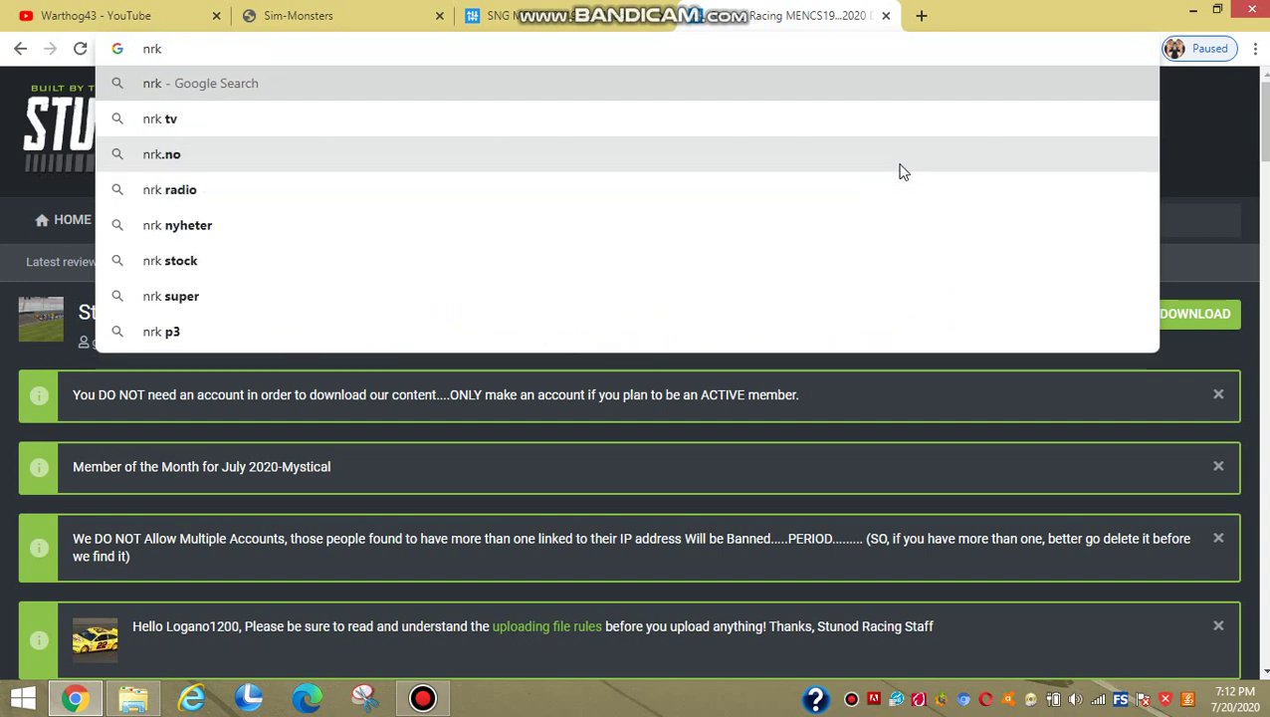
text(00)
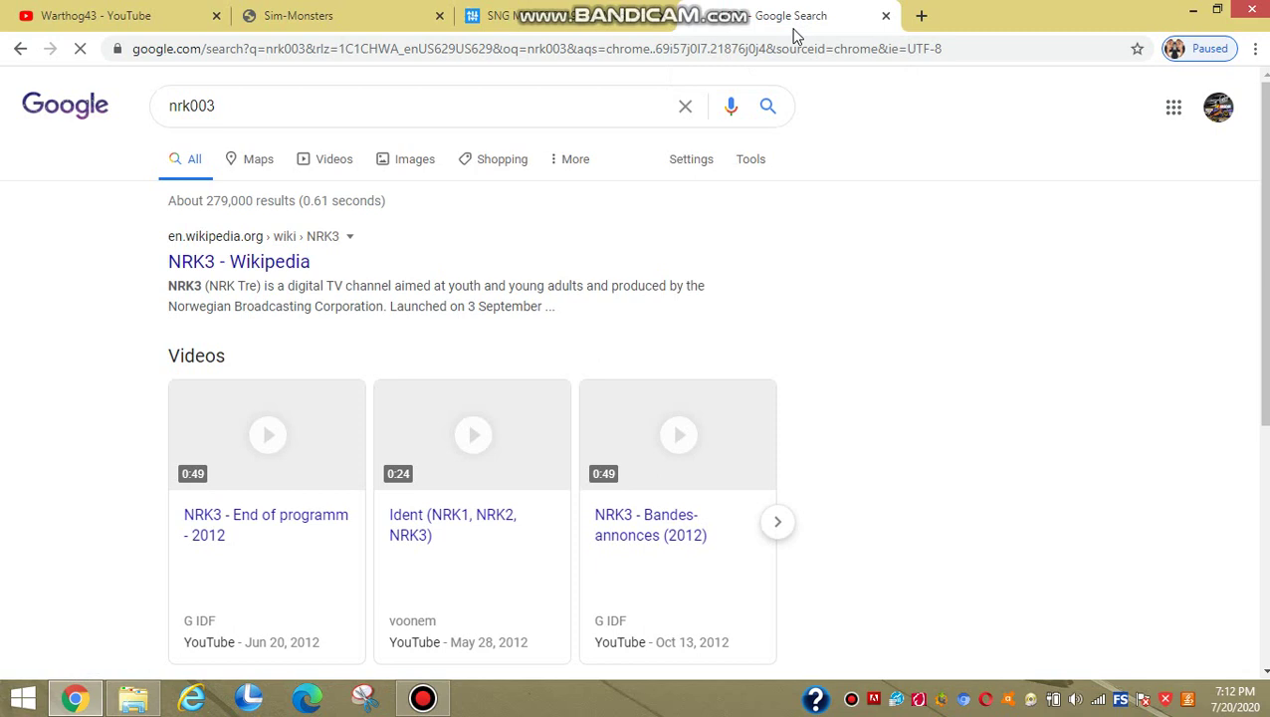
Close the stray Google search results tab with Ctrl+W
key(ctrl+w)
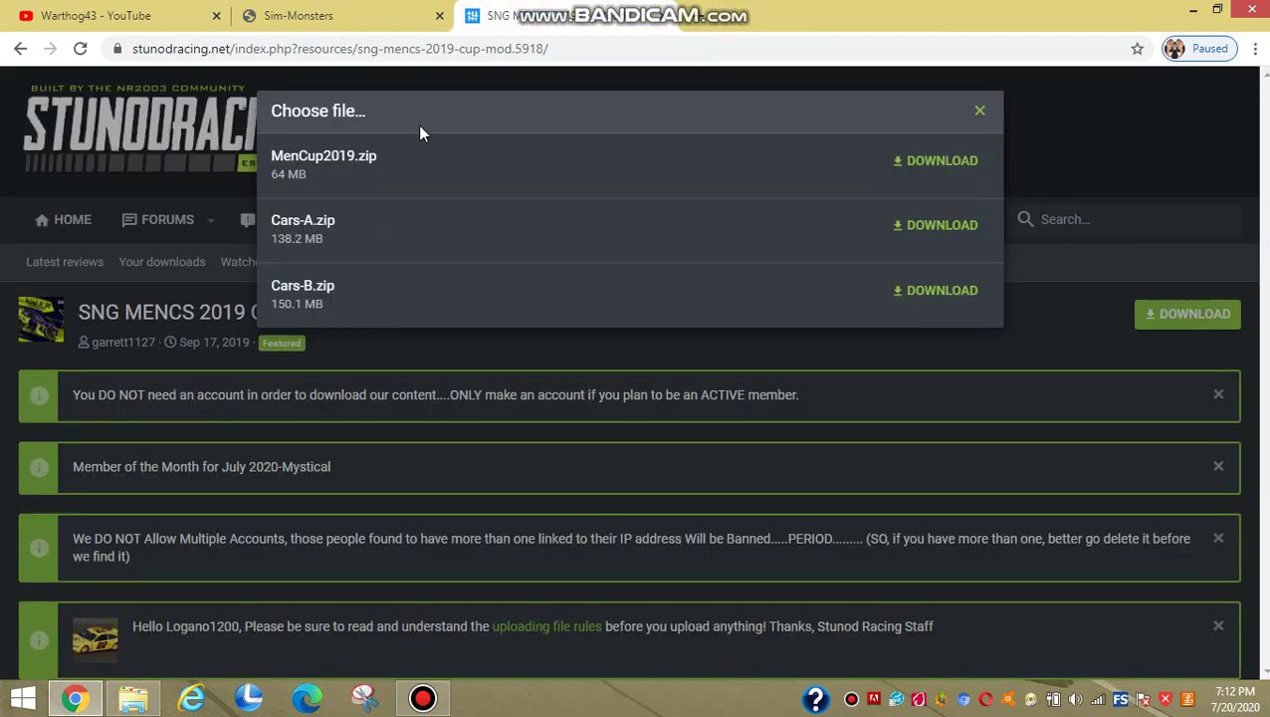